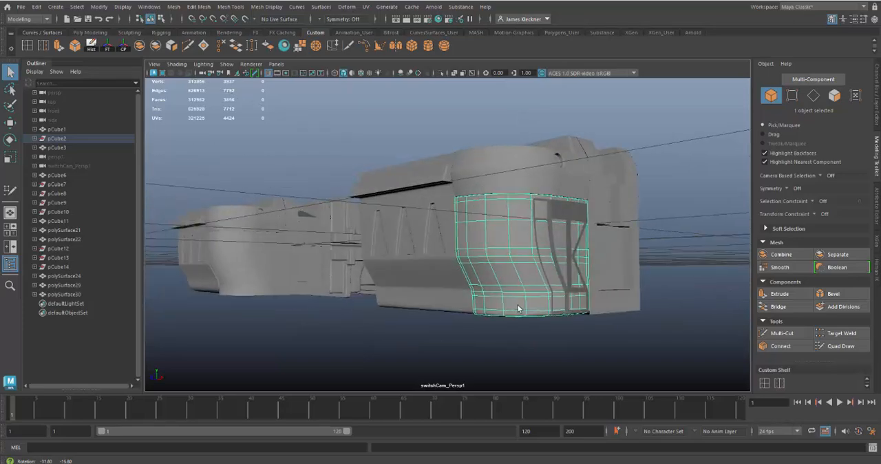
Step: Isolate the curved lower corner panel, examine its mesh, and restore the full scene
alt+right_drag(530, 320, 570, 365)
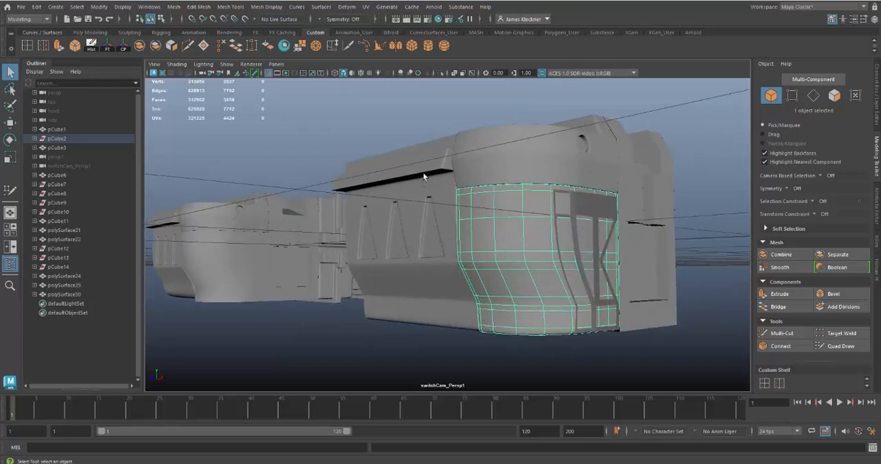
click(440, 74)
alt+drag(649, 248, 611, 261)
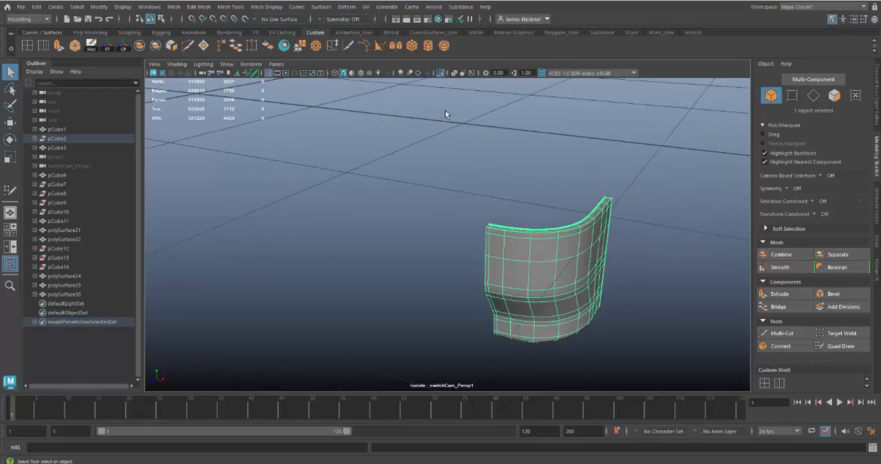
click(441, 73)
Step: Examine the side wall with triangular recesses, the corner trim frame and the neighbouring sections of the building
alt+drag(584, 340, 569, 231)
scroll(540, 306, up, 4)
click(496, 298)
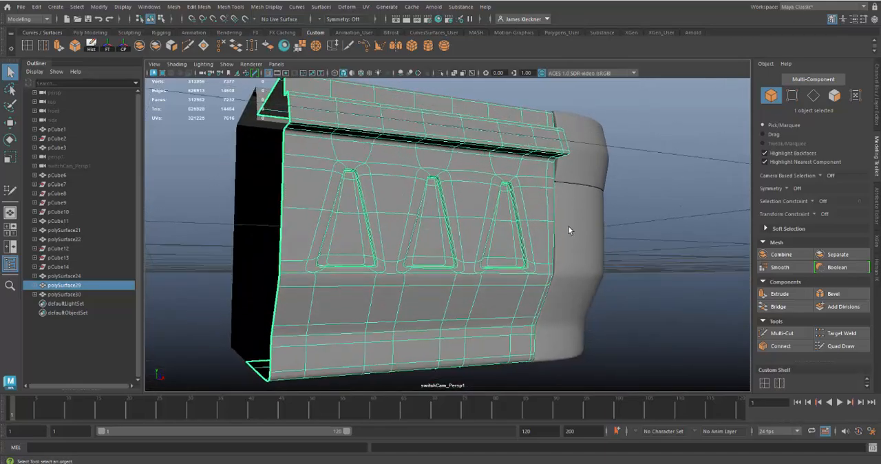
alt+drag(584, 304, 515, 292)
click(544, 252)
click(565, 204)
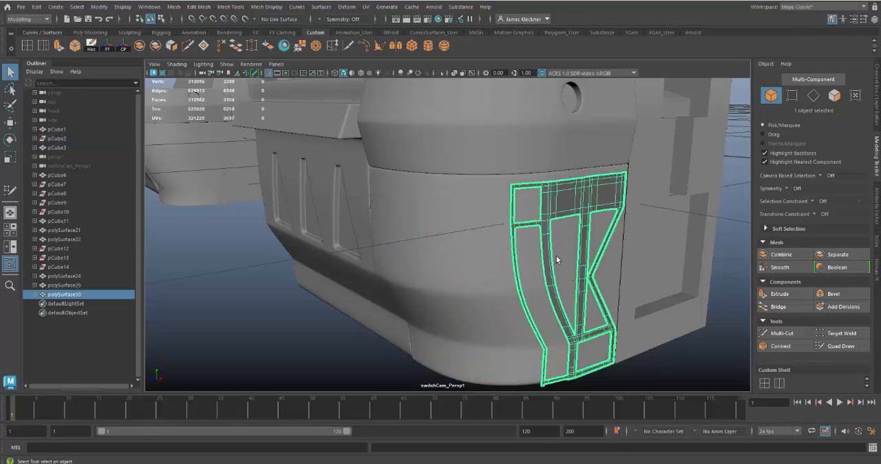
alt+drag(541, 283, 488, 240)
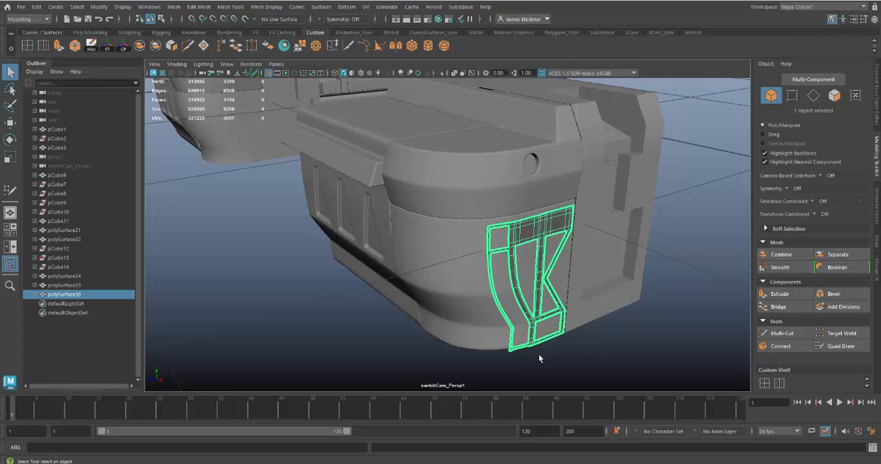
alt+drag(539, 358, 558, 337)
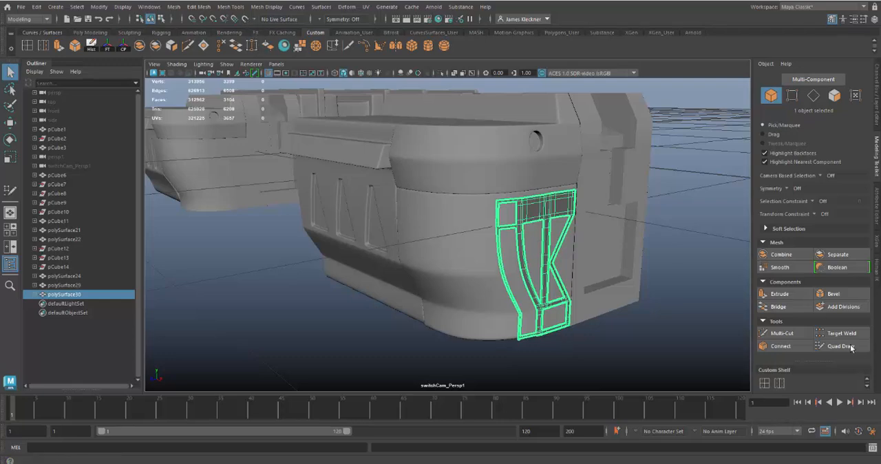
alt+drag(468, 310, 508, 314)
click(565, 362)
click(531, 236)
alt+drag(553, 290, 530, 303)
click(495, 277)
alt+middle_drag(373, 296, 716, 354)
Step: Isolate the low-poly lower corner piece, examine its curved side and underside, and restore the full scene
click(396, 304)
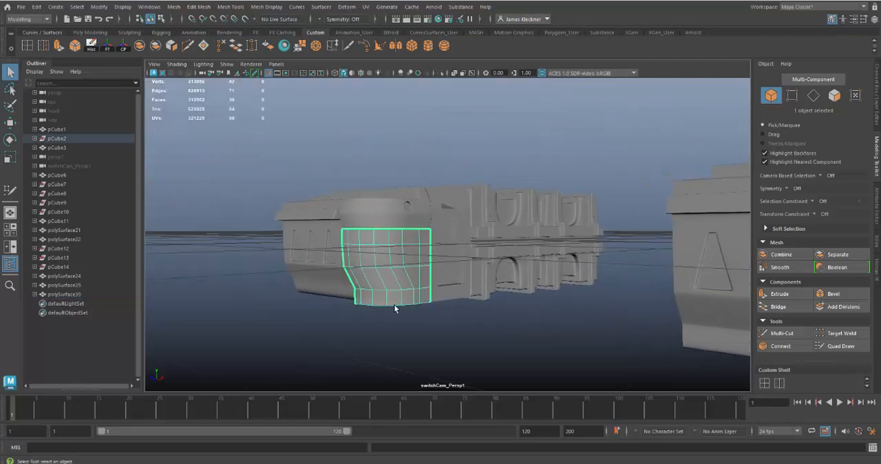
key(f)
alt+drag(542, 364, 449, 278)
click(441, 73)
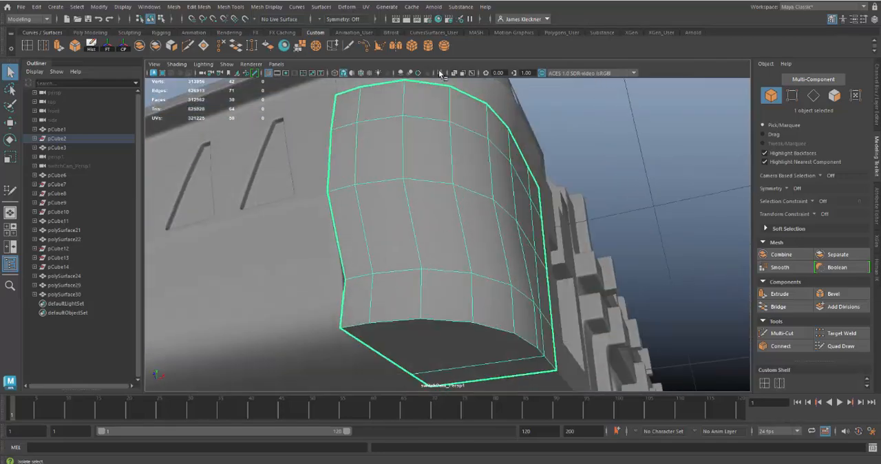
alt+drag(482, 181, 462, 202)
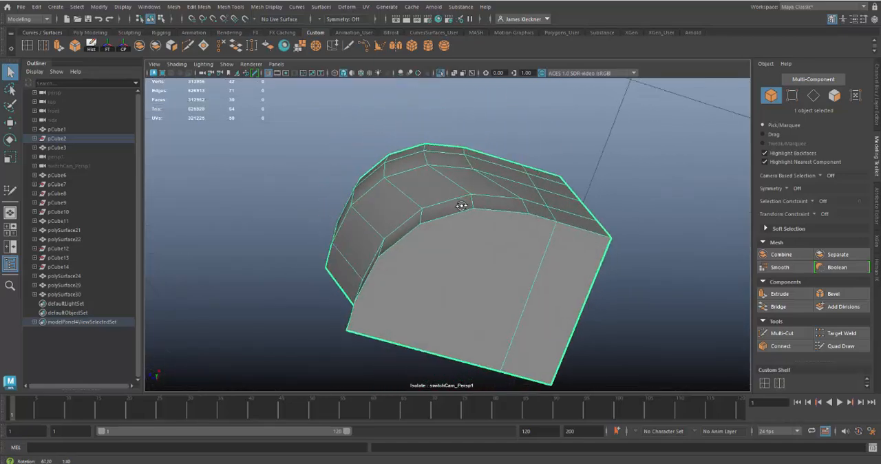
alt+drag(504, 249, 507, 275)
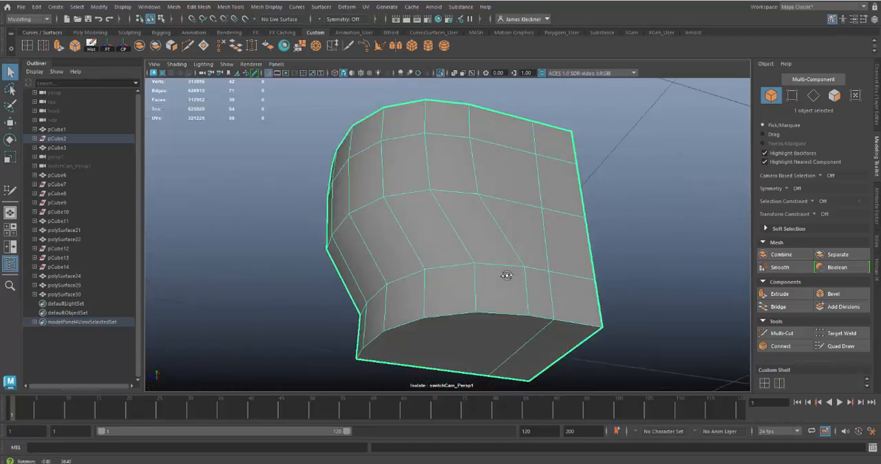
click(441, 72)
Step: Show wireframes over the shaded model and isolate the low-poly lower corner piece, viewed from below
alt+right_drag(541, 292, 436, 234)
alt+drag(437, 235, 463, 289)
drag(463, 143, 441, 124)
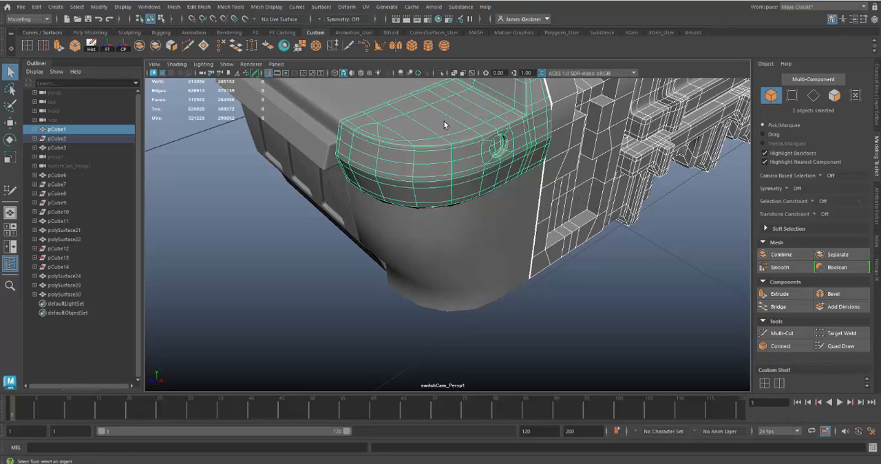
alt+drag(585, 303, 529, 243)
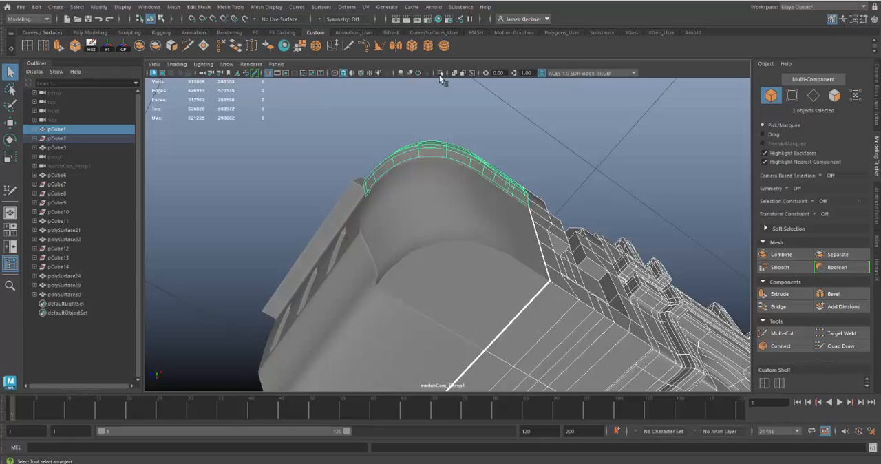
click(359, 73)
alt+drag(553, 224, 506, 281)
click(508, 283)
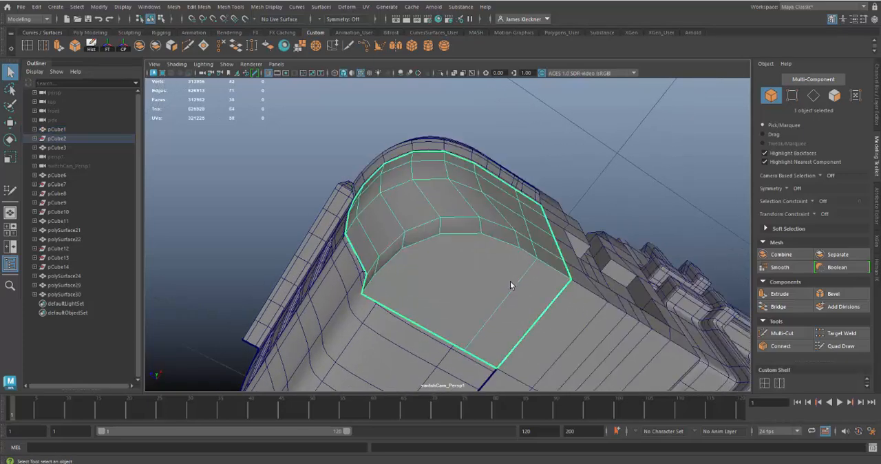
click(440, 73)
alt+drag(565, 285, 543, 277)
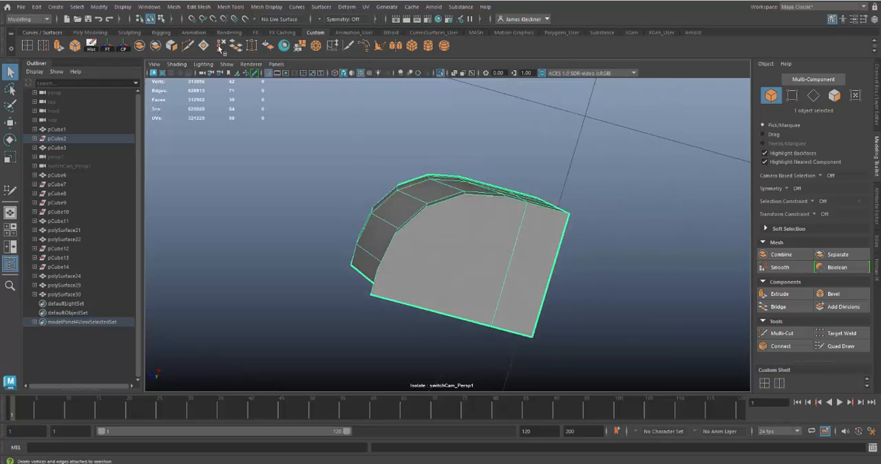
Step: Use Multi-Cut to cut two edges across the bottom face, from adjacent curved-rim vertices to the opposite straight edge
key(ctrl+shift+x)
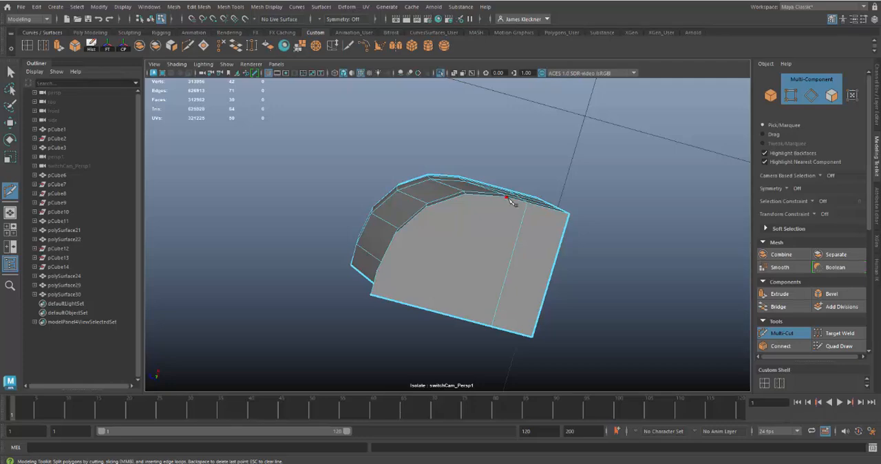
alt+drag(556, 194, 494, 213)
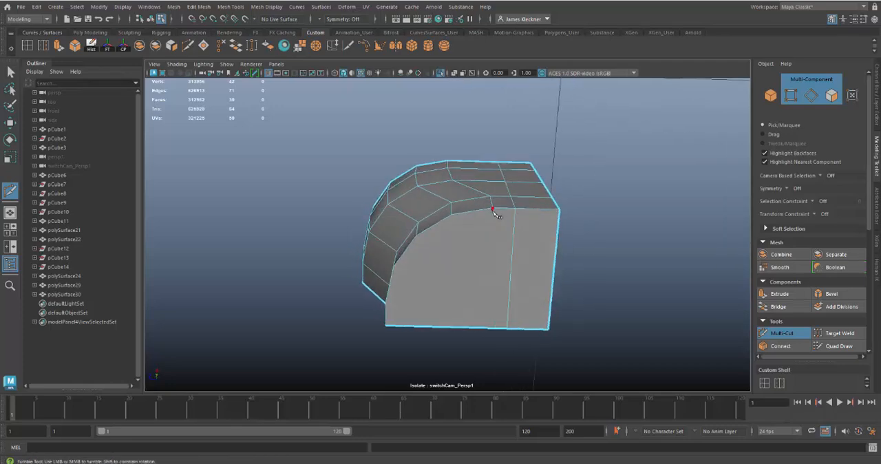
click(493, 210)
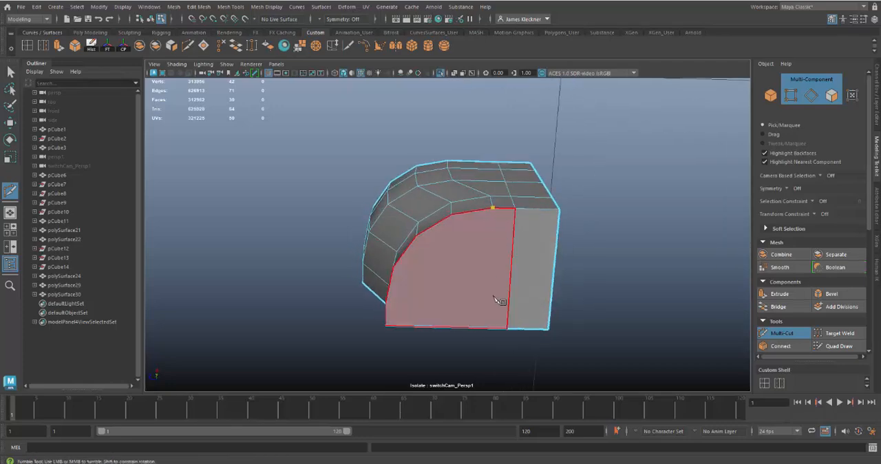
click(487, 329)
right_click(486, 329)
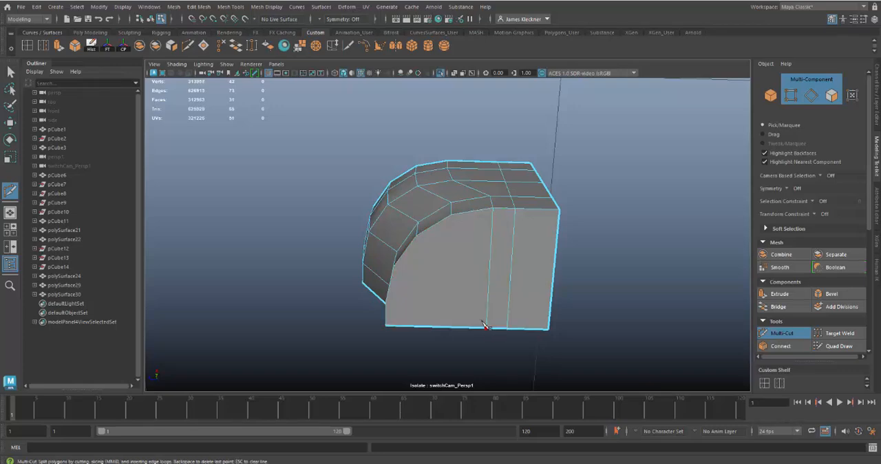
click(452, 217)
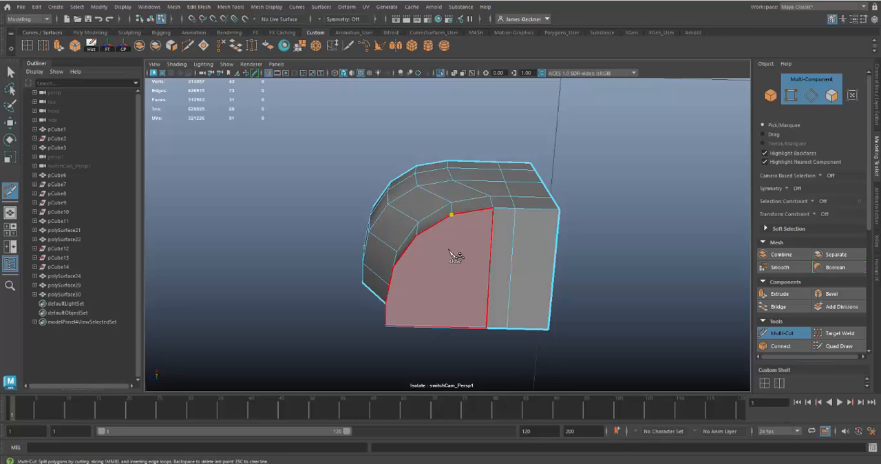
click(447, 327)
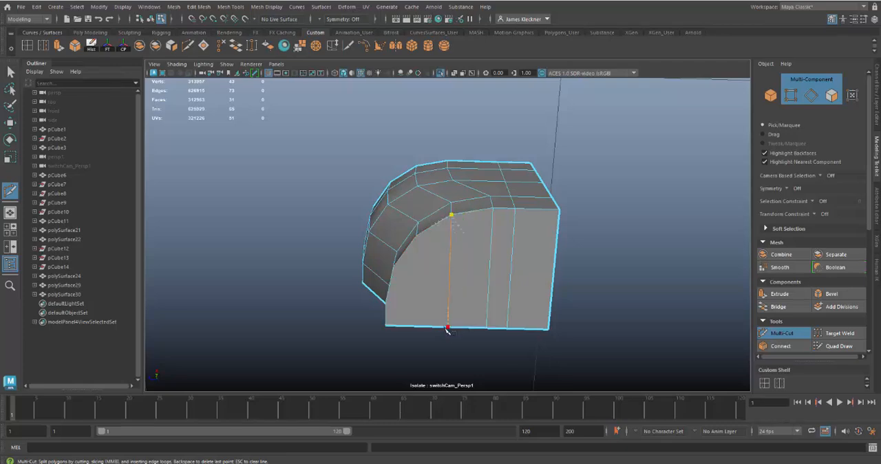
click(416, 237)
click(416, 328)
alt+drag(437, 305, 404, 289)
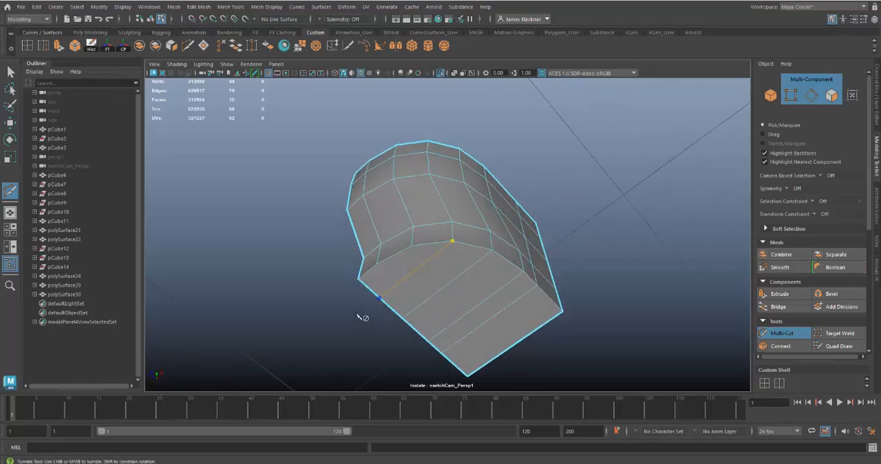
click(377, 265)
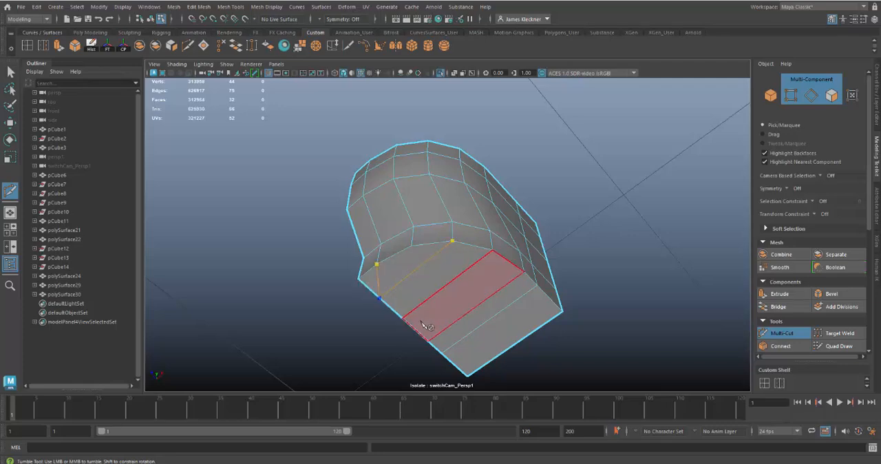
alt+drag(535, 353, 508, 330)
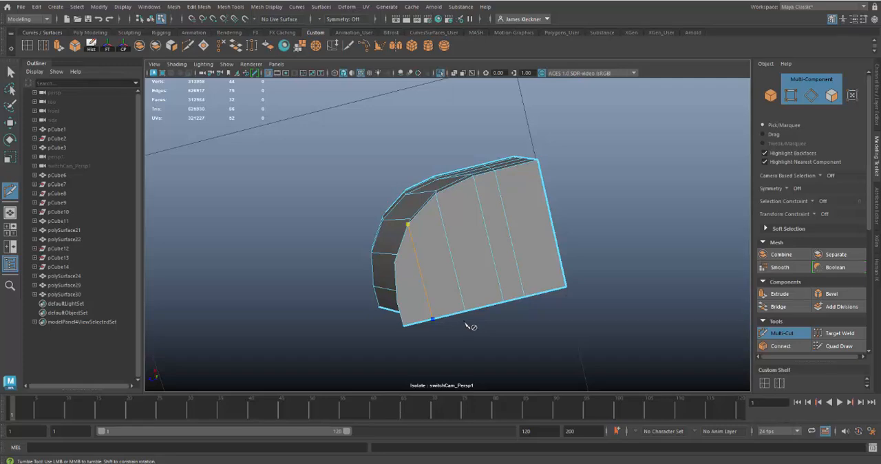
key(ctrl+z)
Step: Cut a third edge across the bottom face, from the next curved-rim vertex to the opposite straight edge
alt+drag(465, 318, 475, 289)
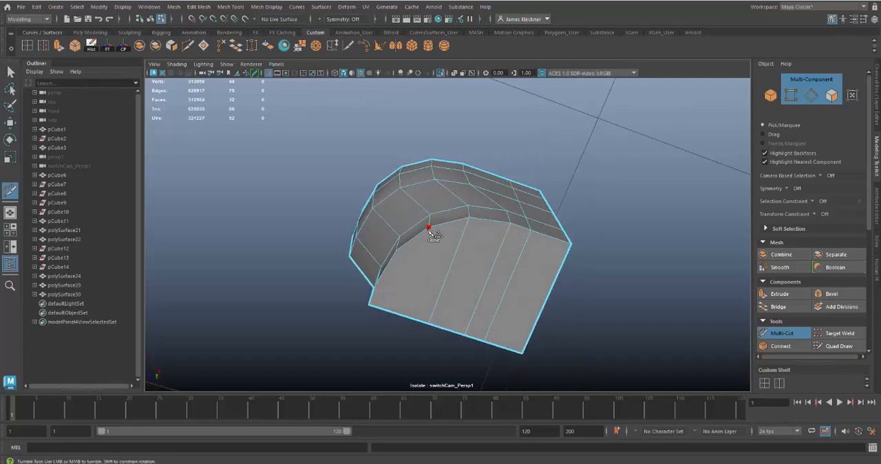
click(428, 228)
key(Return)
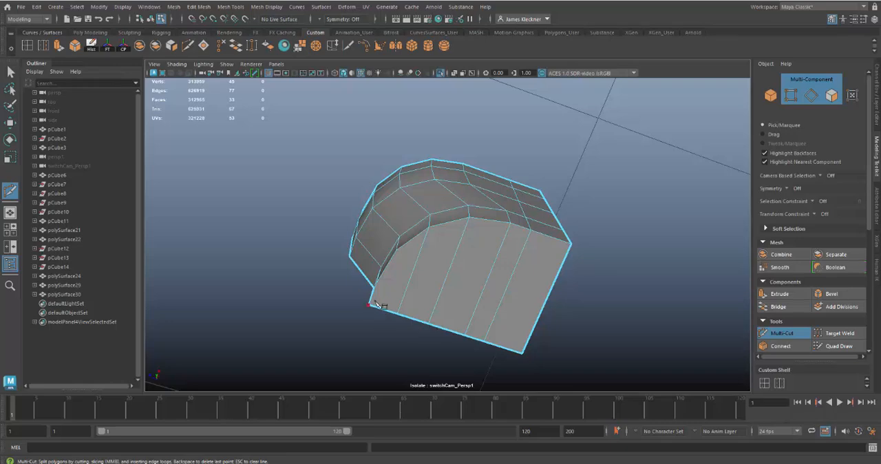
Step: Cut lengthwise across all the bottom strips, from the last curved-rim vertex to the far straight side
alt+drag(378, 305, 379, 275)
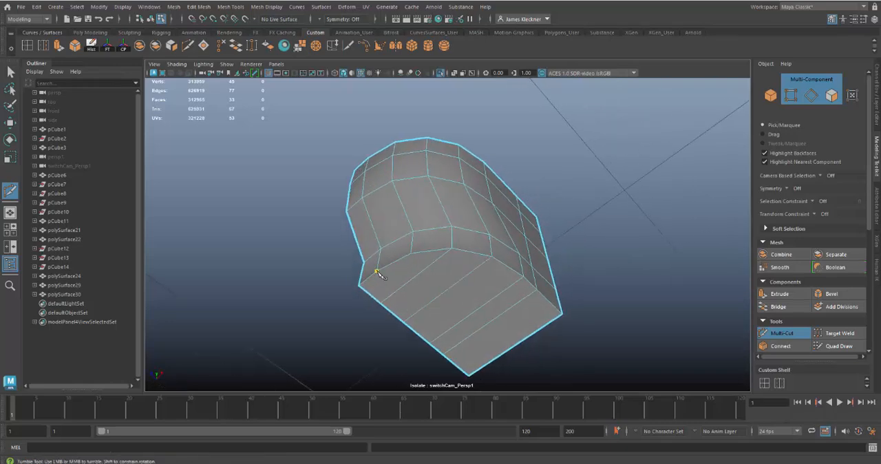
click(486, 365)
alt+drag(489, 368, 413, 310)
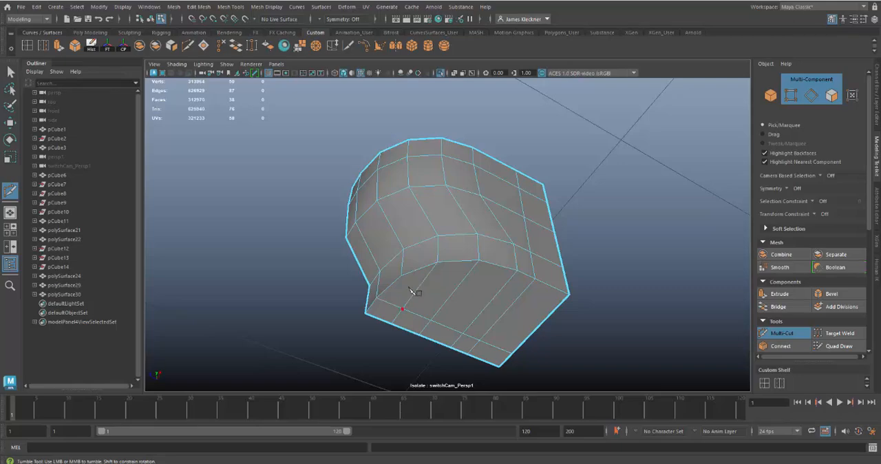
Step: Preview the corner piece with mesh smoothing and return to the unsmoothed display
alt+drag(537, 334, 590, 361)
key(3)
key(1)
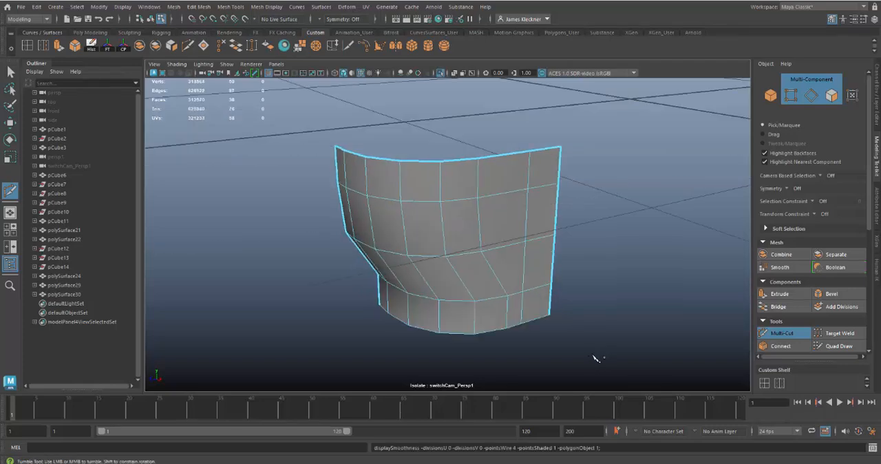
Step: Select the entire open border loop of the corner piece and extrude it inward with Local Translate Z at -0.030
alt+drag(431, 281, 338, 195)
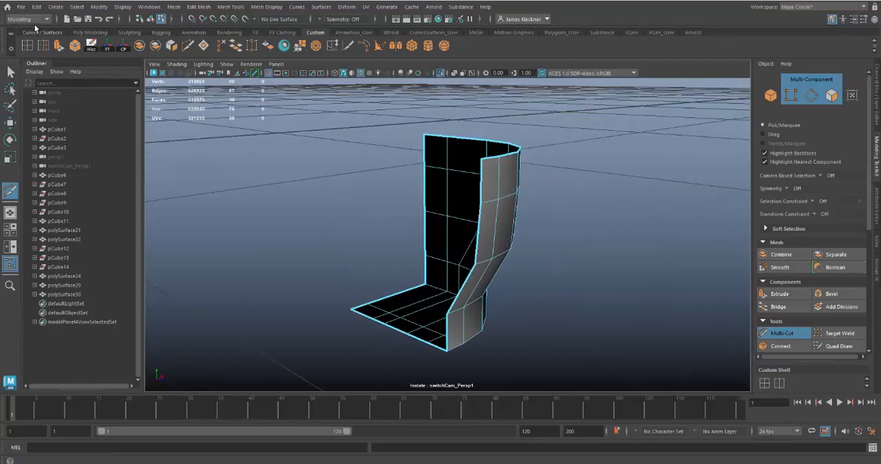
click(9, 71)
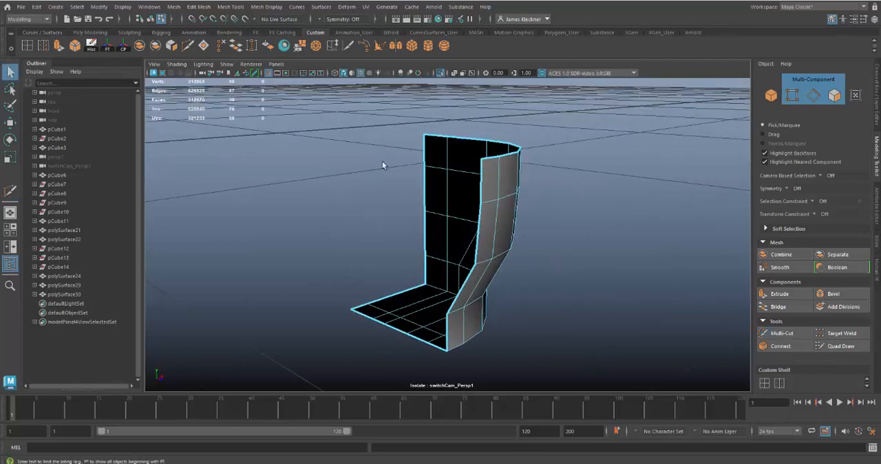
right_drag(482, 160, 482, 132)
double_click(482, 171)
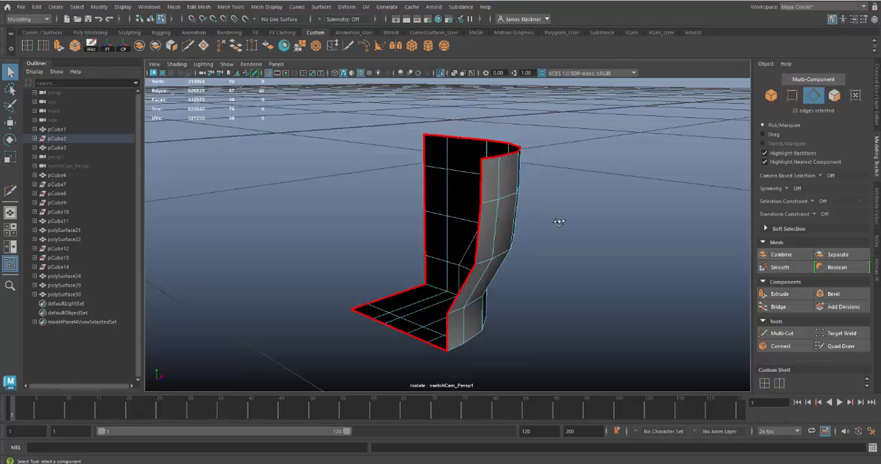
alt+drag(559, 221, 579, 222)
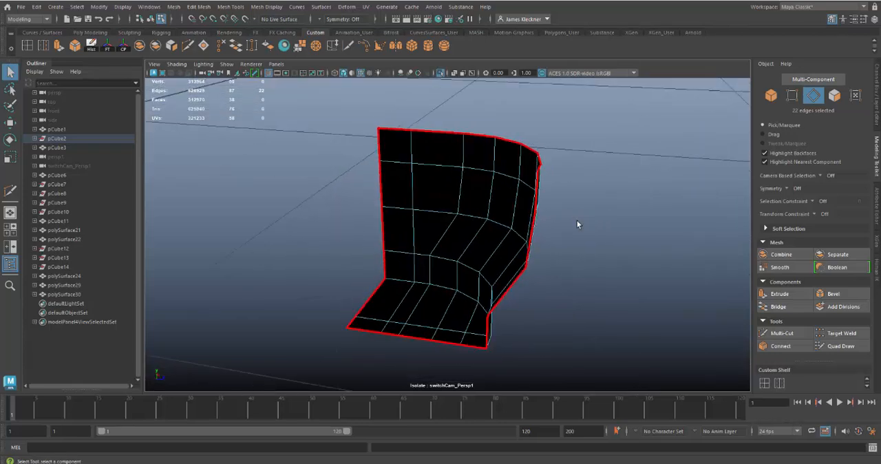
key(ctrl+e)
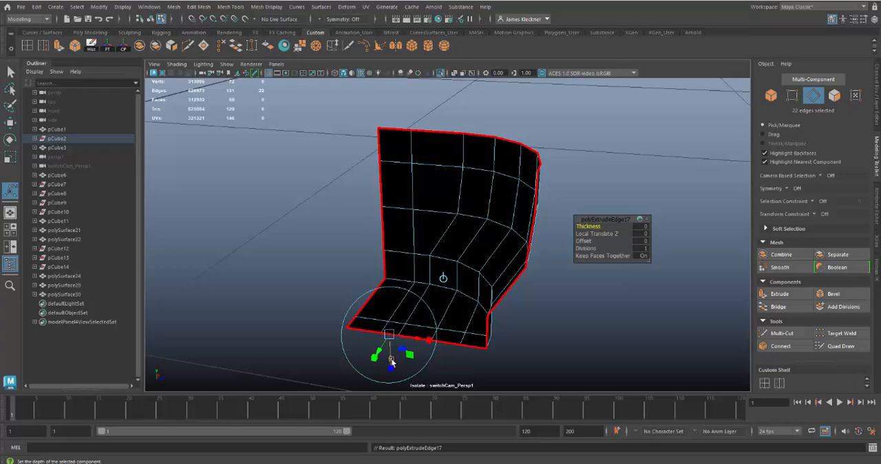
drag(390, 361, 388, 349)
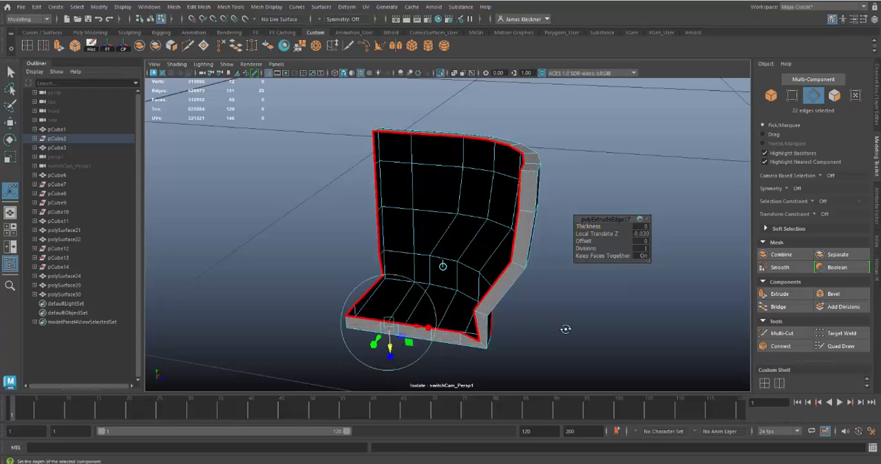
Step: Move the inner vertex at the lower corner of the extruded rim up and inward to square off the corner
alt+drag(565, 329, 501, 277)
alt+drag(491, 319, 490, 218)
alt+right_drag(490, 219, 521, 301)
right_drag(499, 205, 458, 218)
click(494, 285)
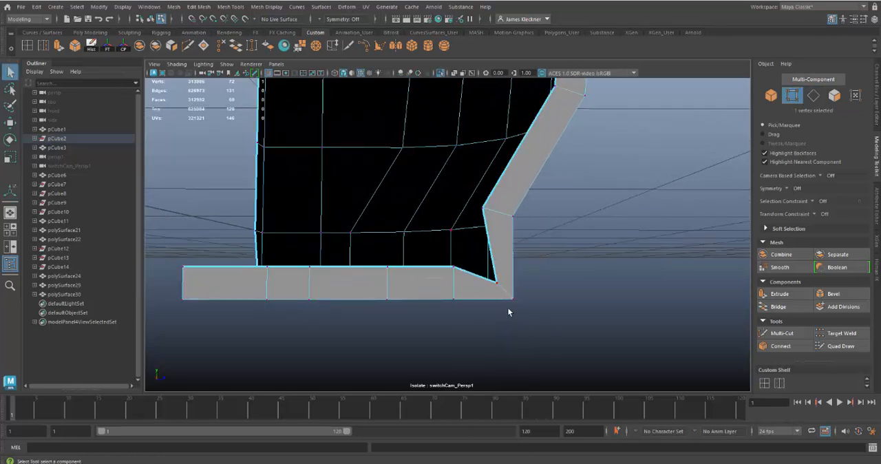
key(w)
mouse_move(504, 239)
mouse_down()
mouse_move(500, 226)
mouse_move(511, 239)
mouse_up()
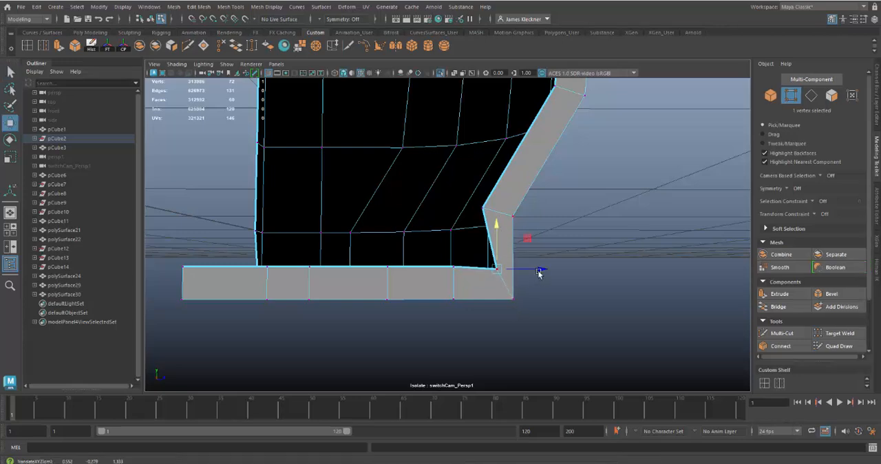
drag(539, 273, 493, 280)
mouse_move(435, 333)
mouse_down()
mouse_move(421, 326)
mouse_move(431, 331)
mouse_up()
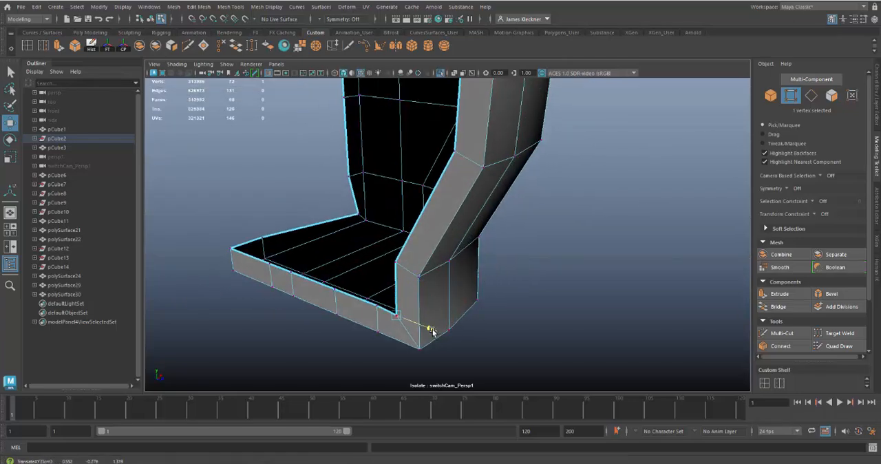
Step: Nudge the squared lower corner's inner rim vertex sideways, then move the opposite lower corner's inner vertex inward and up to square it off
alt+drag(435, 280, 485, 267)
drag(526, 290, 523, 291)
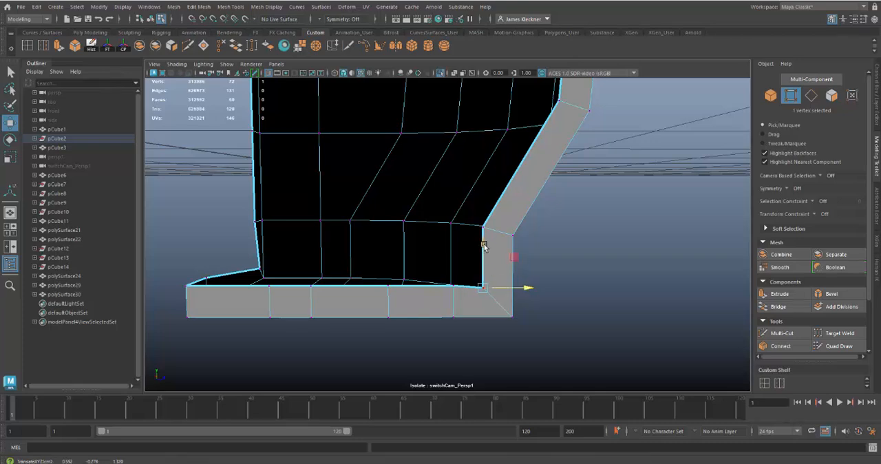
alt+drag(441, 272, 363, 336)
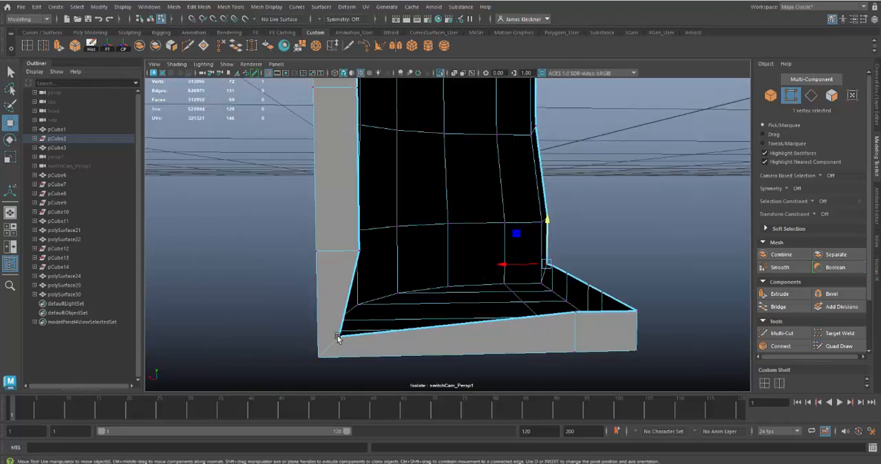
click(337, 336)
drag(303, 336, 321, 336)
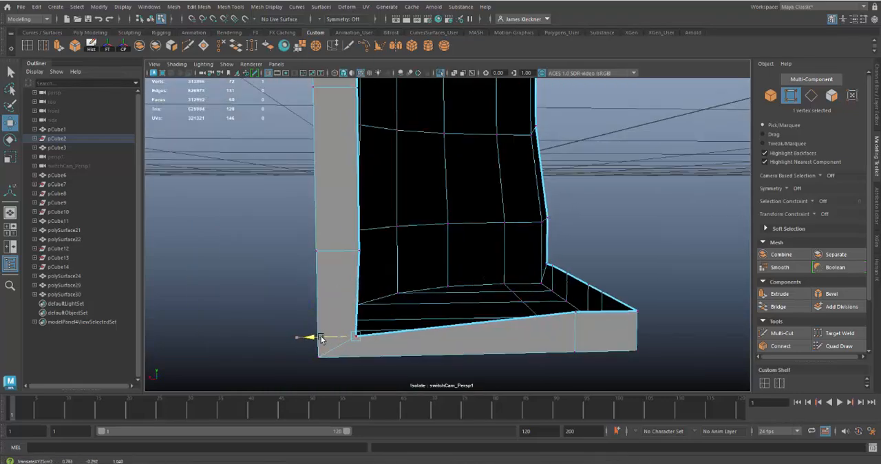
drag(359, 296, 358, 273)
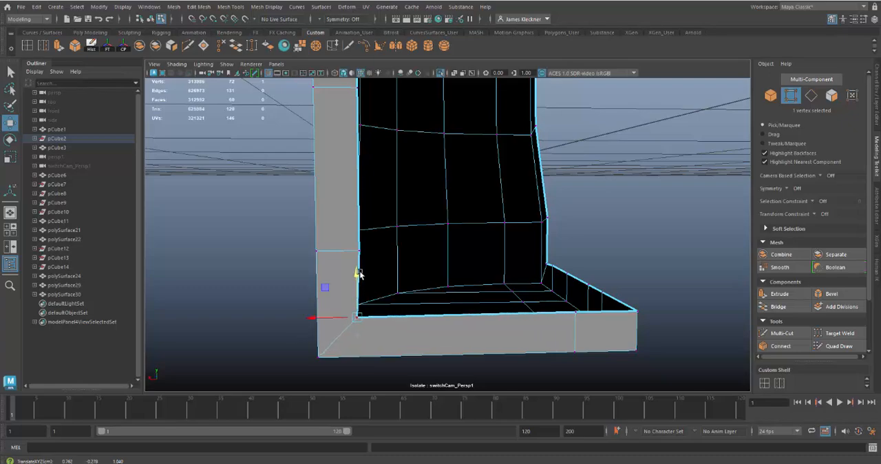
Step: Insert two edge loops around the corner piece's extruded rim, one close to its outer edge and one close to its inner open edge
alt+drag(480, 277, 469, 289)
alt+middle_drag(531, 404, 533, 414)
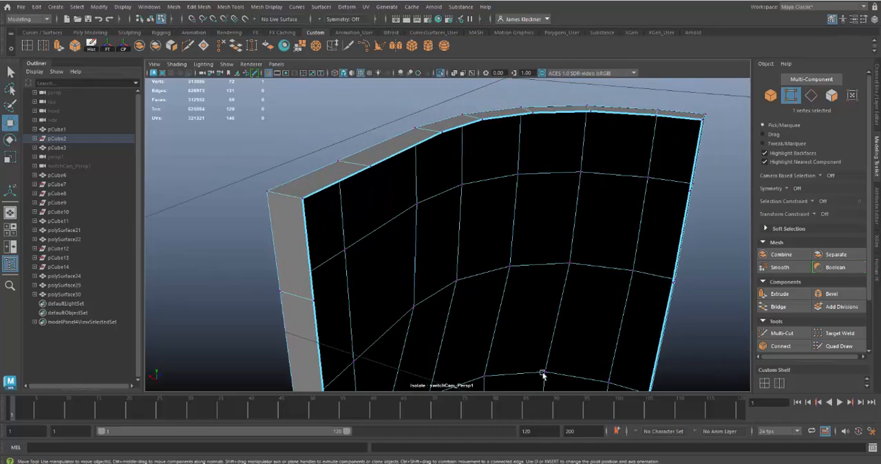
alt+drag(562, 322, 490, 321)
alt+right_drag(585, 289, 507, 279)
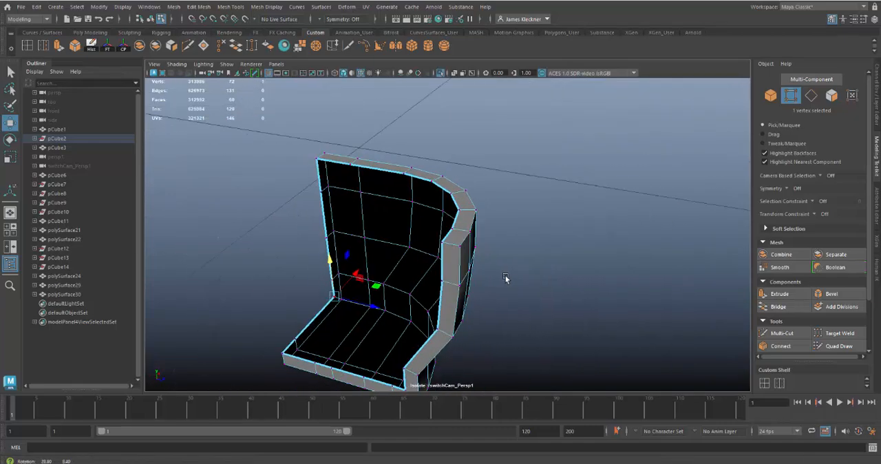
alt+drag(507, 279, 511, 248)
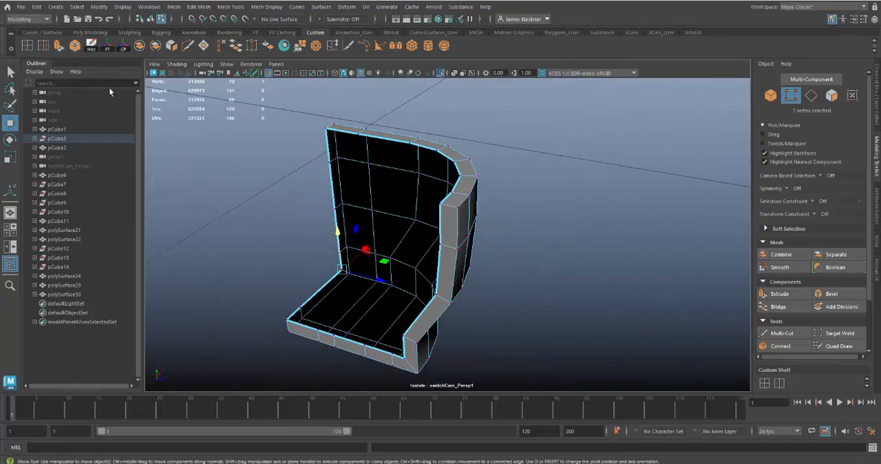
double_click(42, 46)
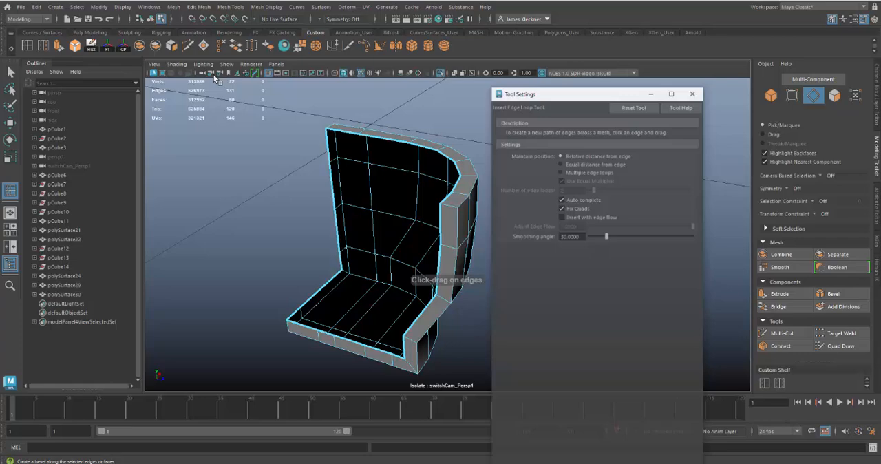
click(693, 92)
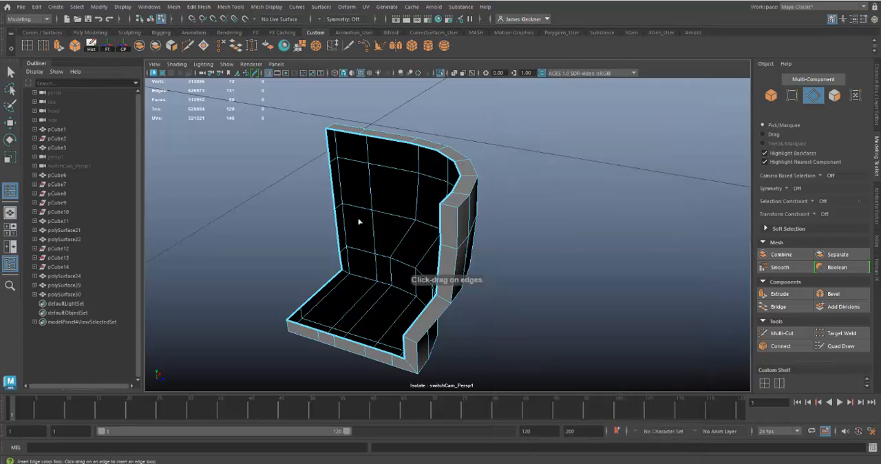
click(455, 208)
scroll(502, 291, up, 5)
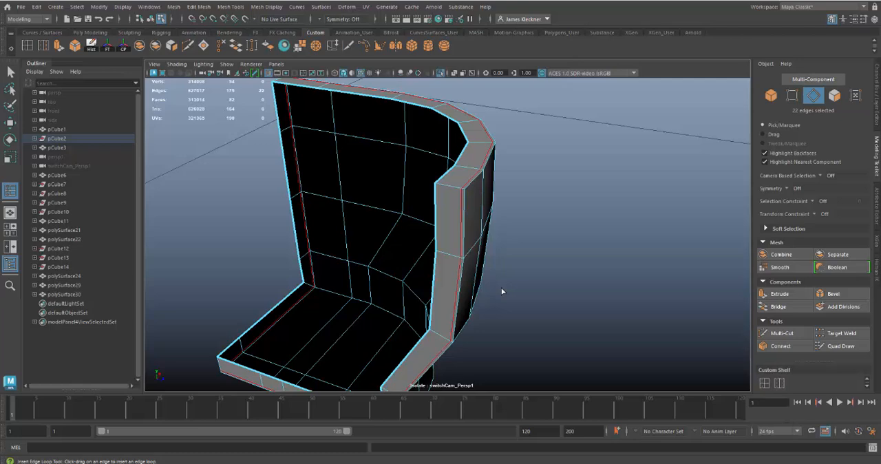
click(436, 177)
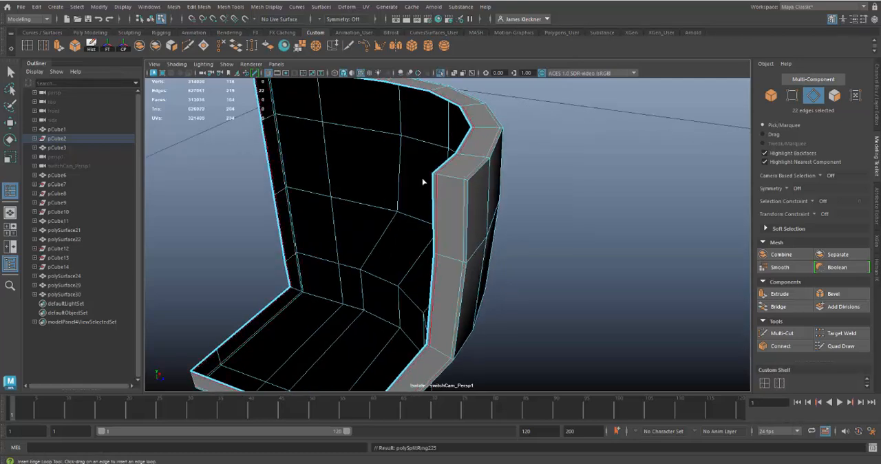
Step: Return to object selection, turn off isolation, and check the corner piece with mesh smoothing against the surrounding building
click(10, 71)
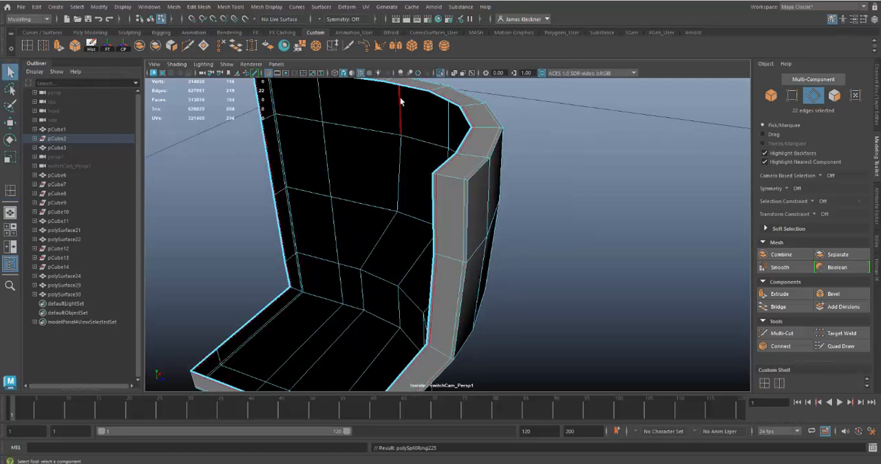
right_click(402, 100)
right_drag(466, 169, 488, 163)
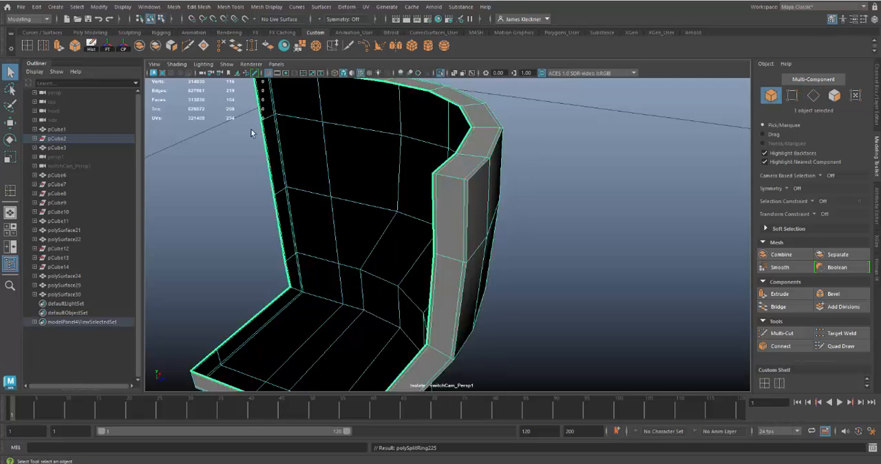
click(446, 75)
alt+drag(608, 263, 451, 199)
key(3)
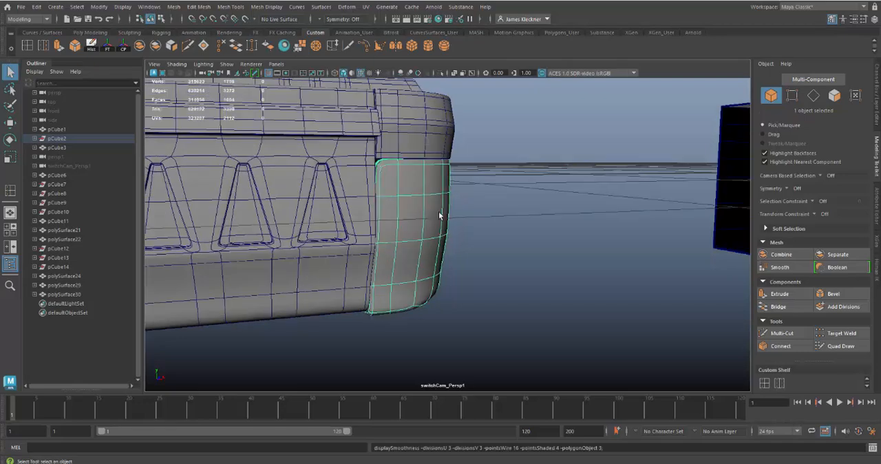
alt+drag(492, 311, 423, 268)
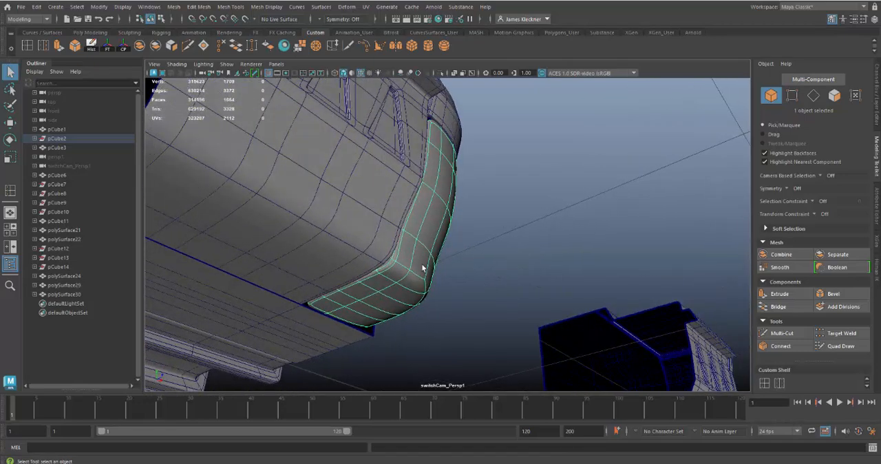
alt+drag(423, 175, 345, 210)
alt+drag(400, 262, 478, 328)
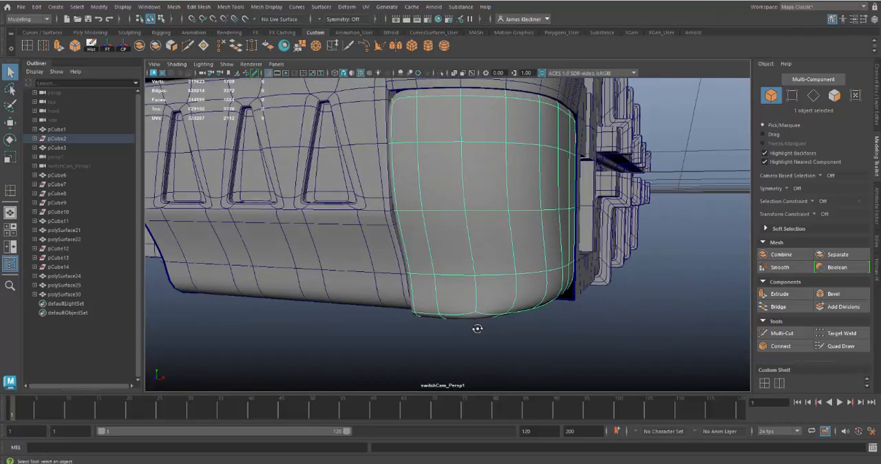
Step: Return the adjoining wall panel to unsmoothed display and examine its seam with the corner piece from below
click(360, 289)
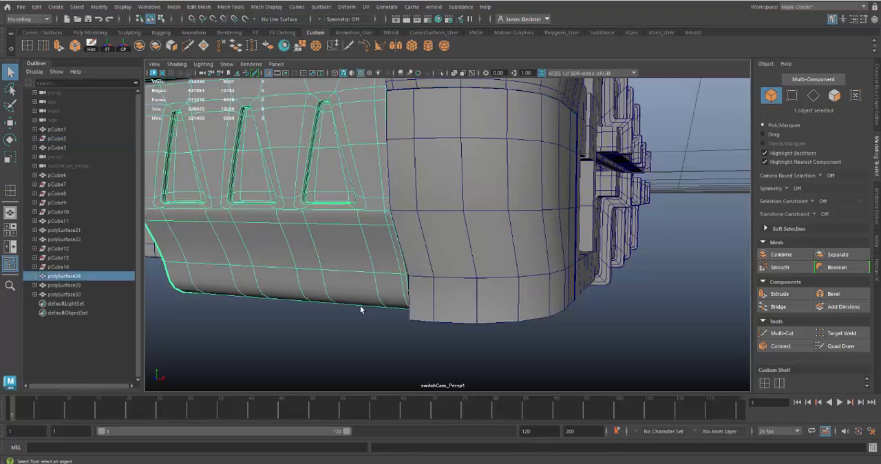
key(1)
alt+drag(425, 334, 434, 299)
alt+right_drag(435, 298, 471, 271)
alt+middle_drag(471, 271, 475, 260)
alt+right_drag(475, 260, 481, 327)
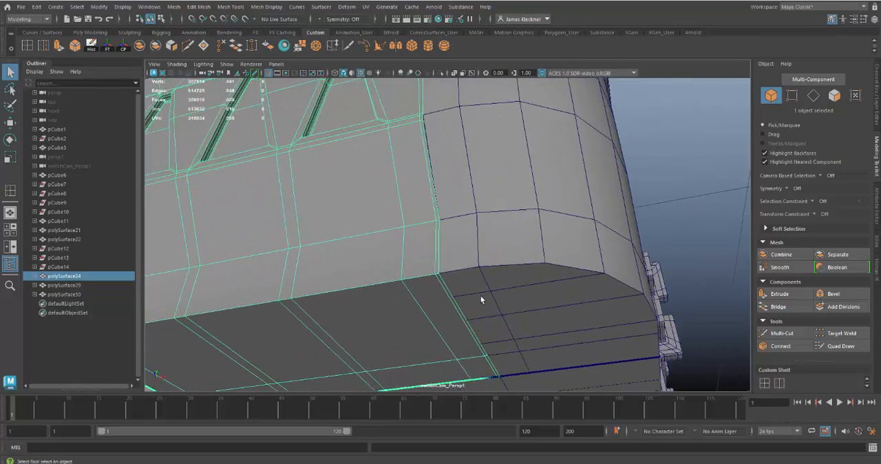
alt+middle_drag(486, 295, 486, 310)
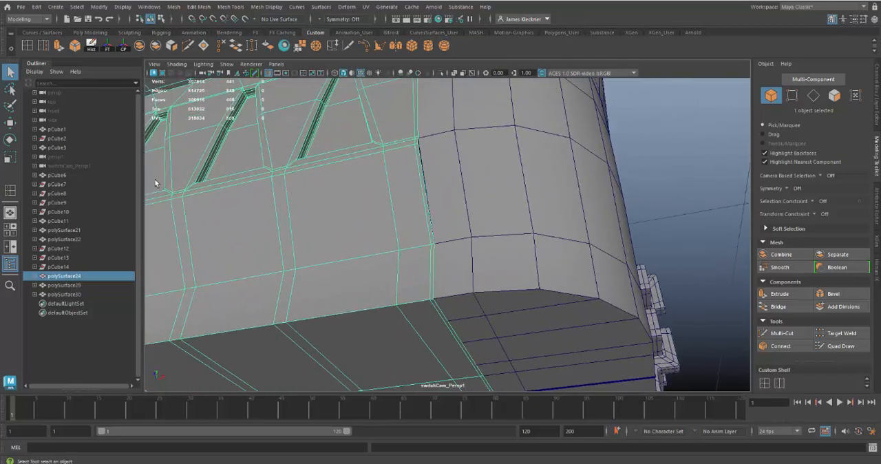
click(29, 49)
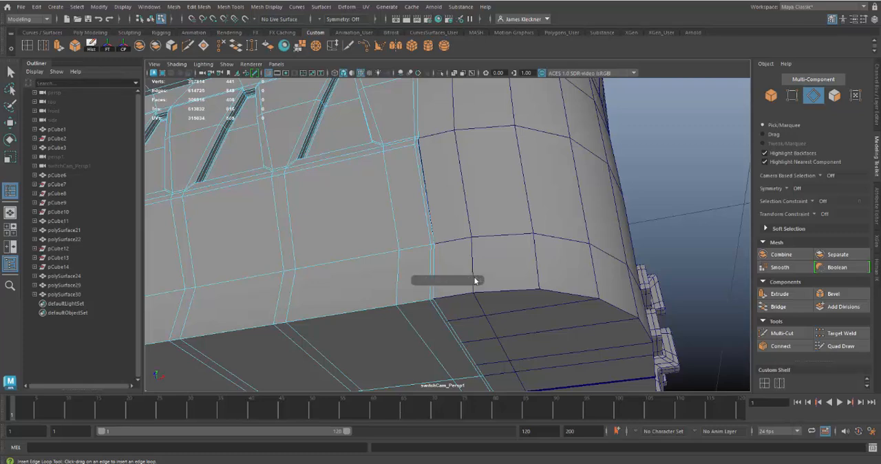
click(435, 292)
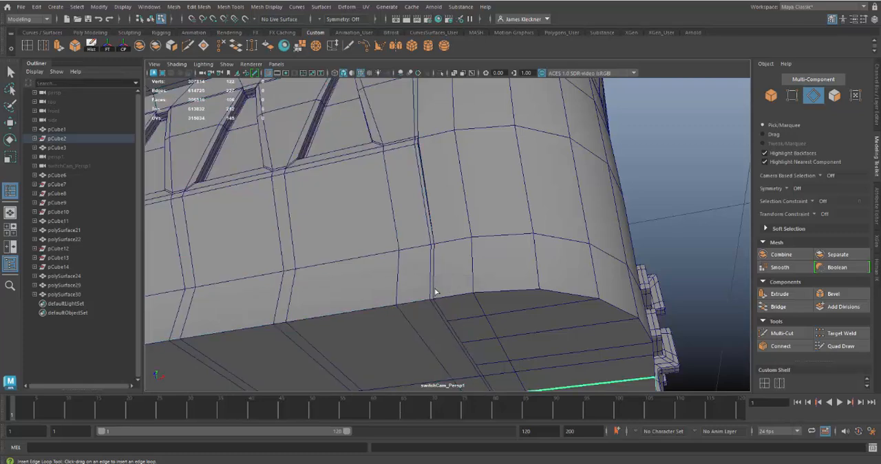
click(473, 276)
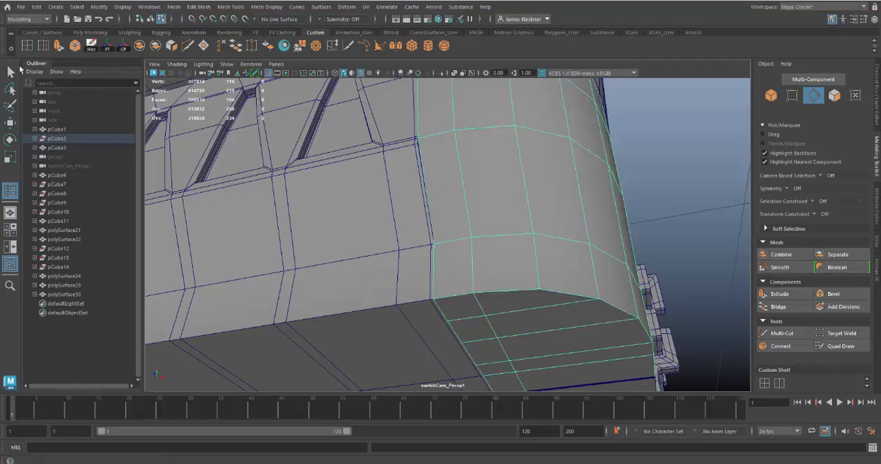
click(467, 276)
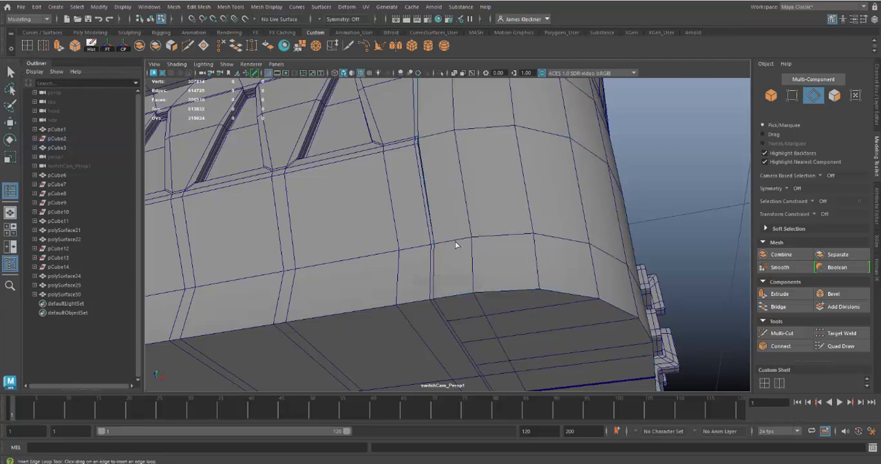
click(472, 276)
alt+right_drag(487, 250, 420, 218)
alt+drag(419, 218, 407, 257)
key(q)
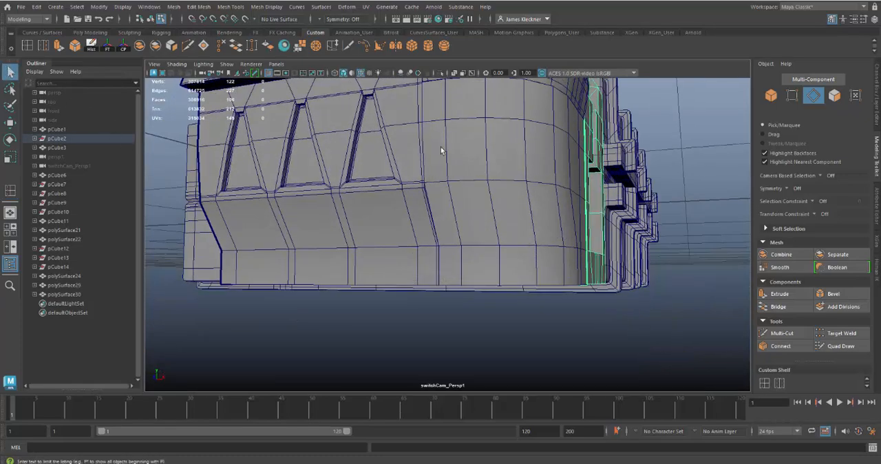
Step: Combine the lower corner piece and the adjoining wall panel with the triangular recesses into one mesh
right_click(491, 168)
click(480, 224)
alt+middle_drag(496, 229, 498, 271)
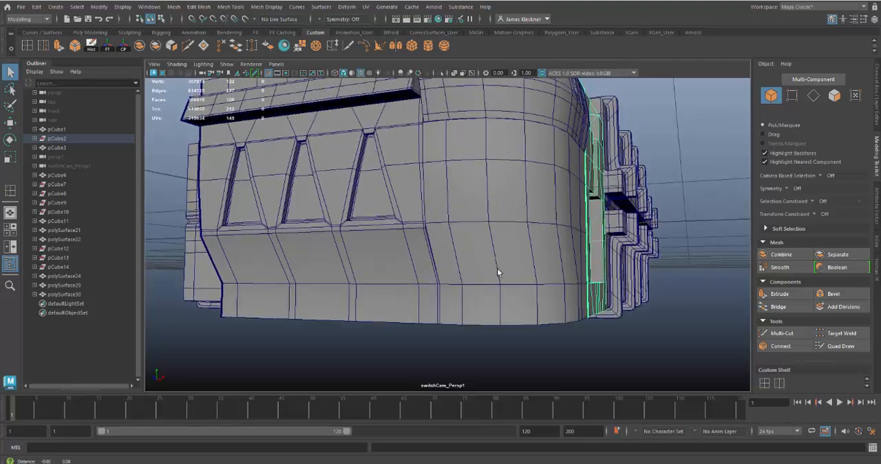
click(494, 216)
shift+click(403, 235)
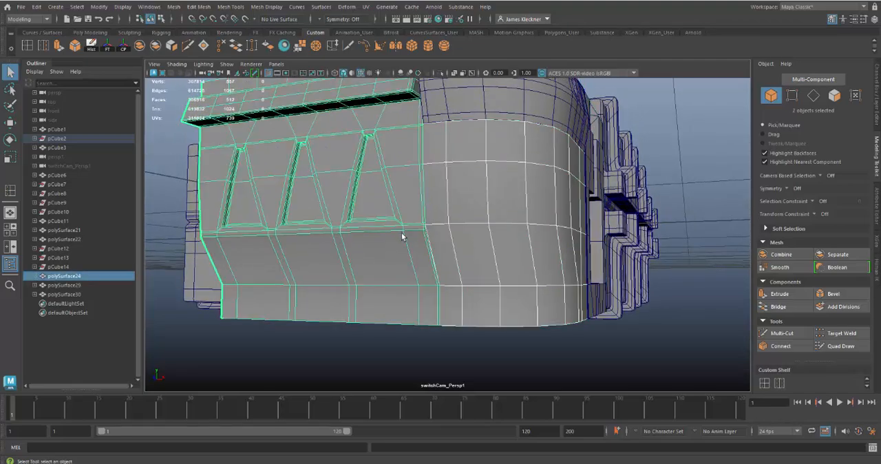
alt+drag(508, 301, 527, 289)
alt+drag(493, 265, 472, 241)
click(472, 241)
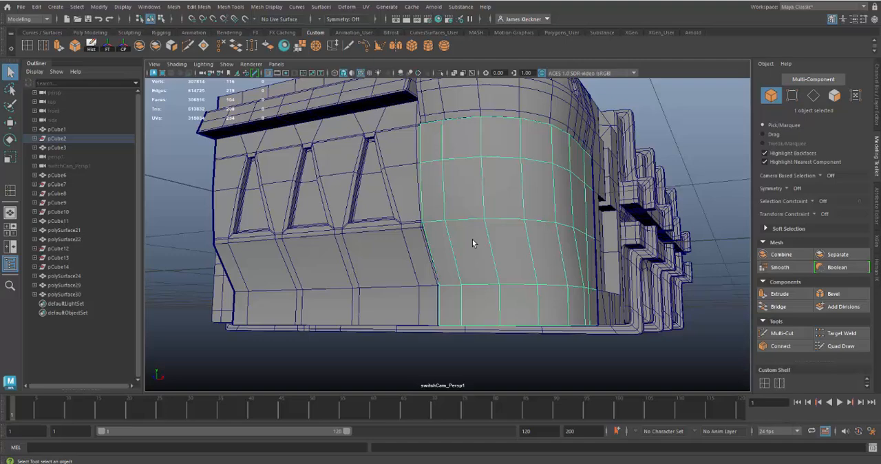
shift+click(404, 266)
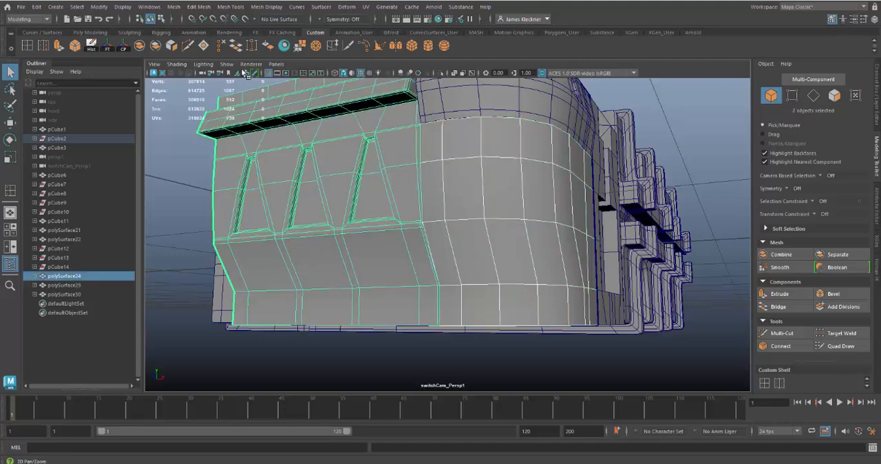
click(141, 46)
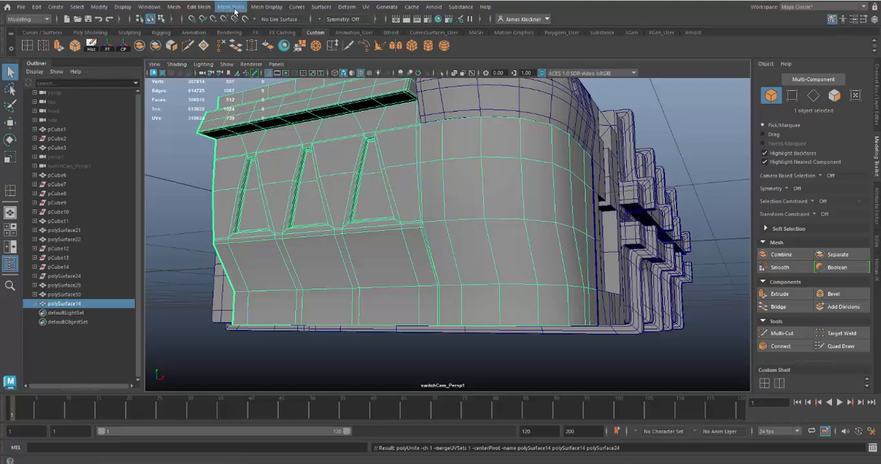
click(172, 7)
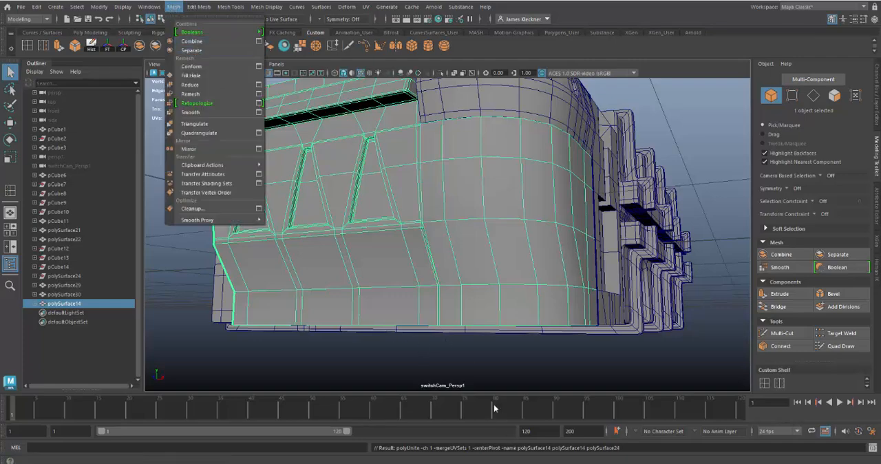
click(453, 375)
click(454, 373)
Step: Insert horizontal edge loops on the combined mesh, just below the crease under the triangular recesses and close to the bottom edge
alt+drag(464, 338, 473, 322)
click(477, 249)
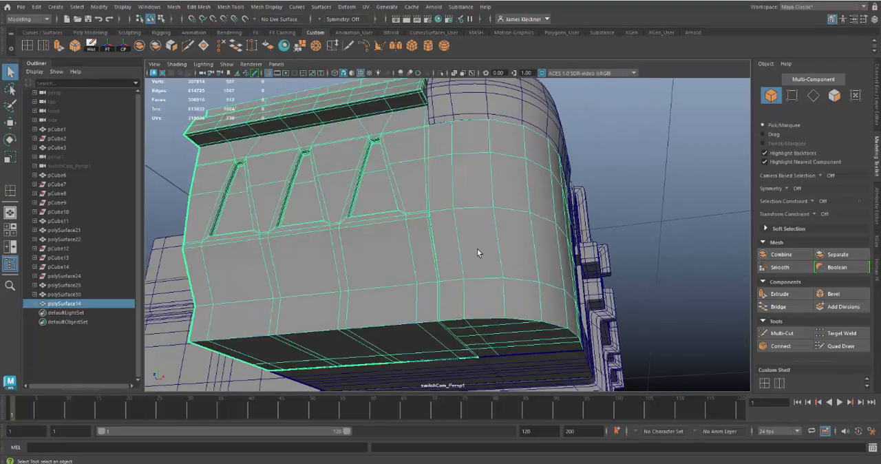
alt+drag(477, 250, 379, 205)
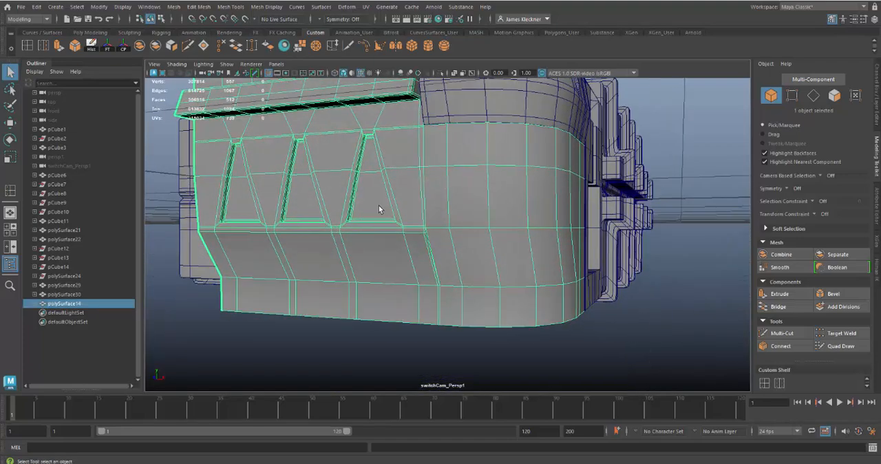
click(28, 46)
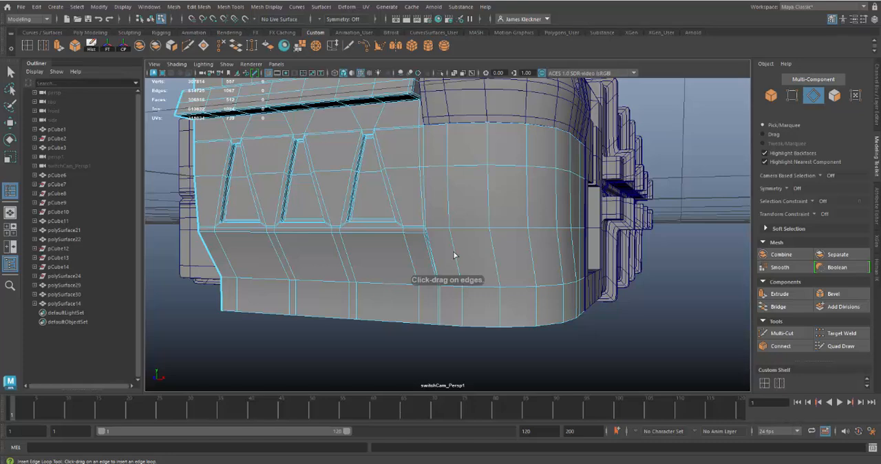
drag(454, 255, 458, 235)
alt+drag(456, 264, 412, 343)
alt+drag(486, 347, 493, 365)
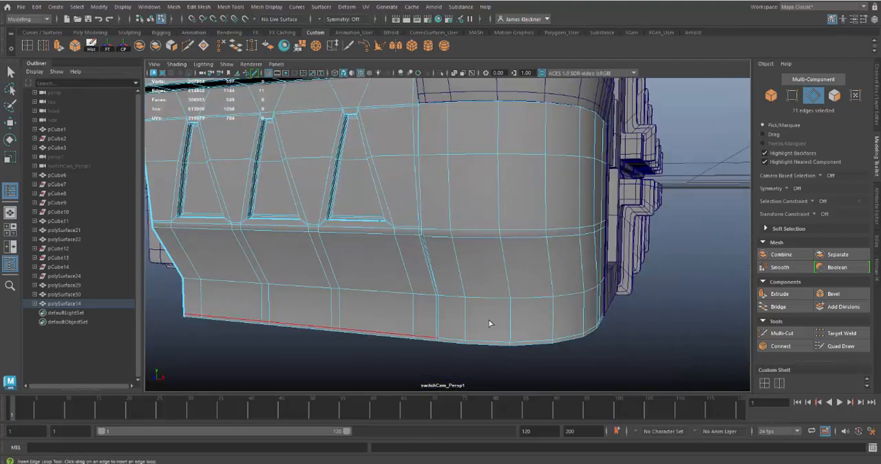
alt+middle_drag(490, 318, 510, 366)
alt+drag(510, 366, 480, 274)
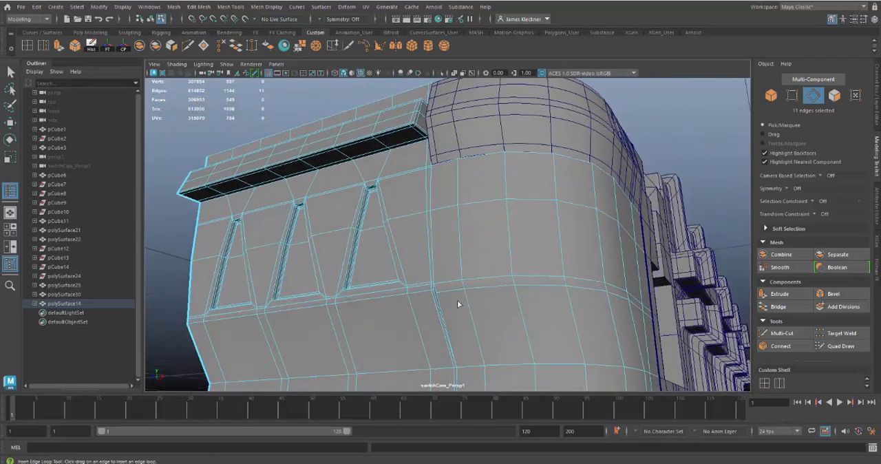
Step: Select the crease edge loop on the rounded corner section and slide it slightly upward along its neighbouring edges with Slide Edge
click(10, 70)
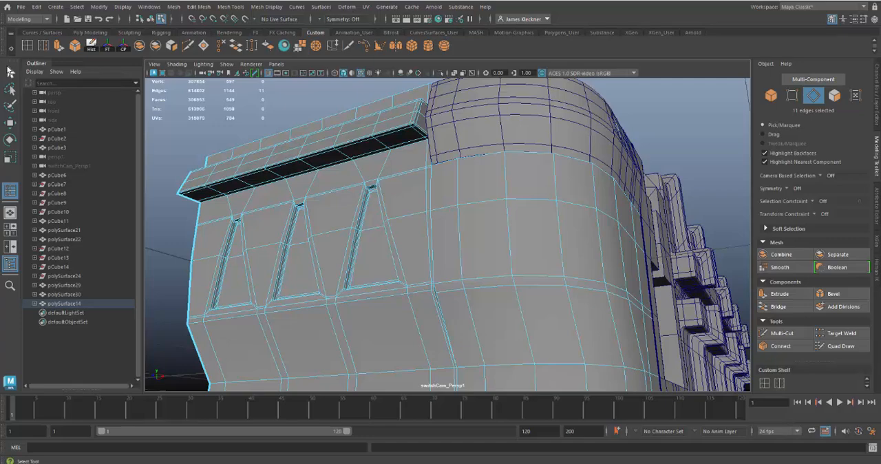
click(10, 73)
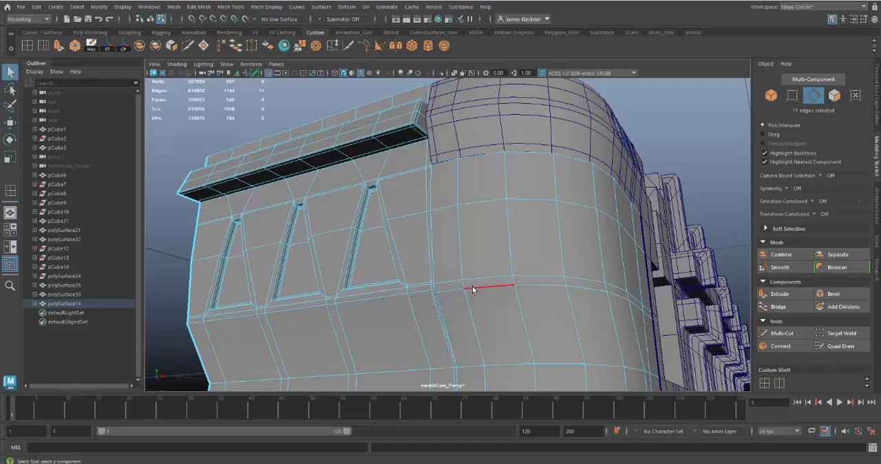
alt+right_drag(472, 290, 494, 346)
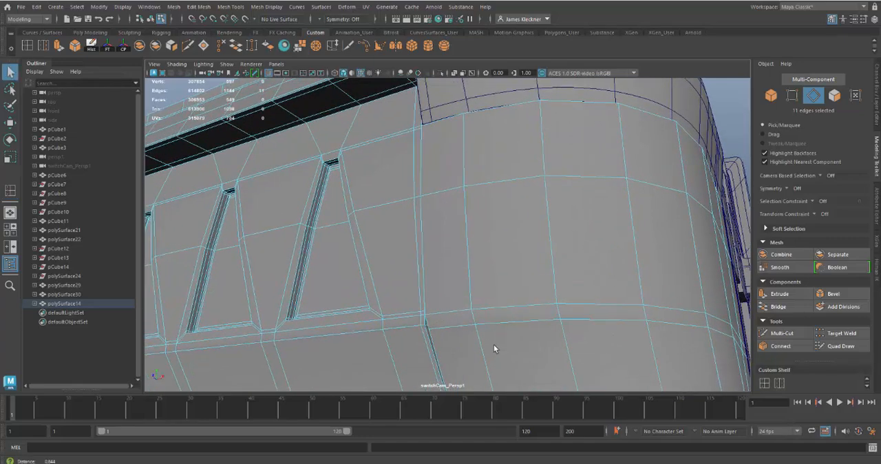
double_click(441, 329)
alt+drag(523, 346, 468, 285)
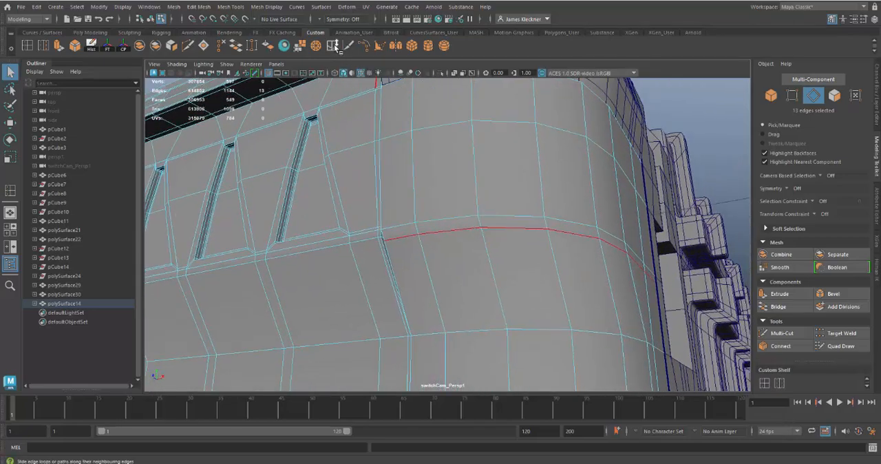
click(230, 7)
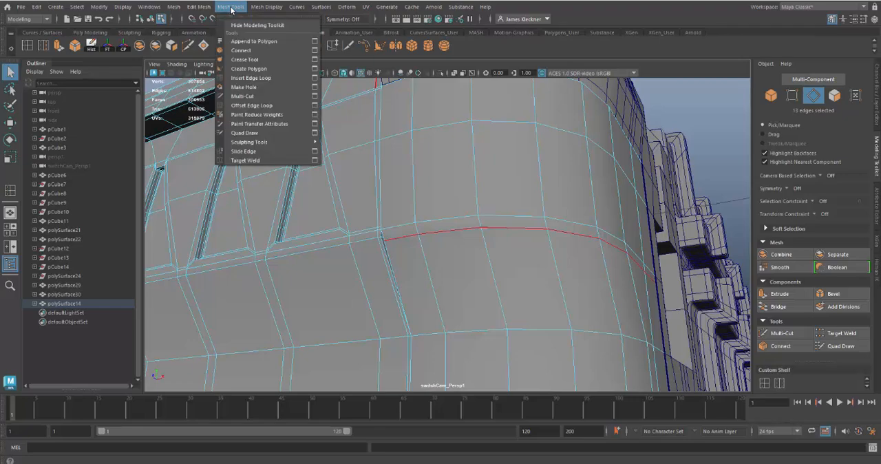
click(245, 153)
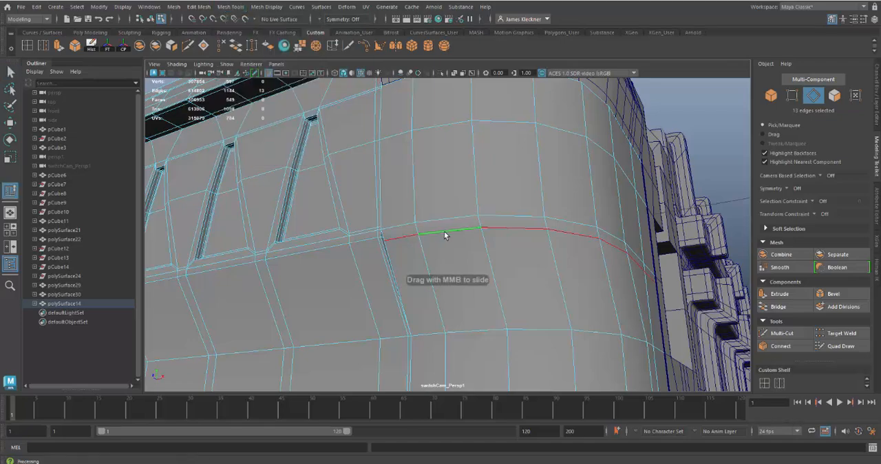
middle_drag(447, 226, 430, 203)
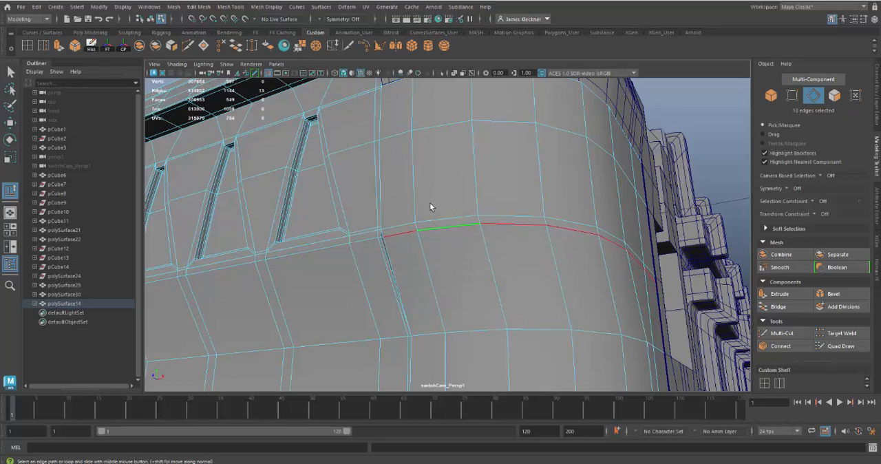
shift+click(476, 204)
alt+drag(486, 211, 439, 269)
click(480, 230)
alt+right_drag(439, 270, 487, 332)
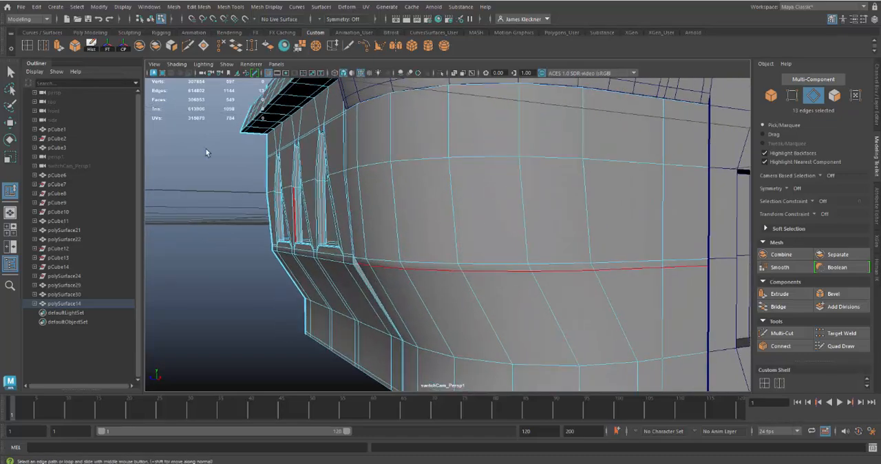
Step: Insert edge loops just below the crease, on the rounded corner and on the adjoining wall panel
click(28, 47)
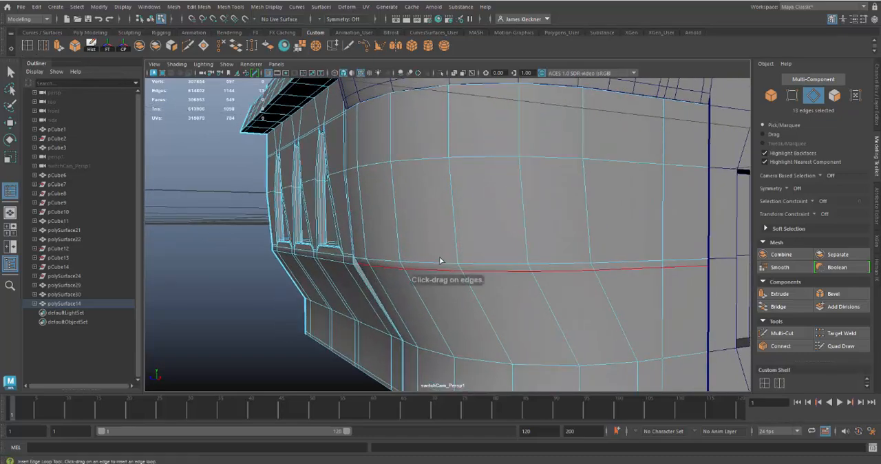
drag(411, 287, 372, 255)
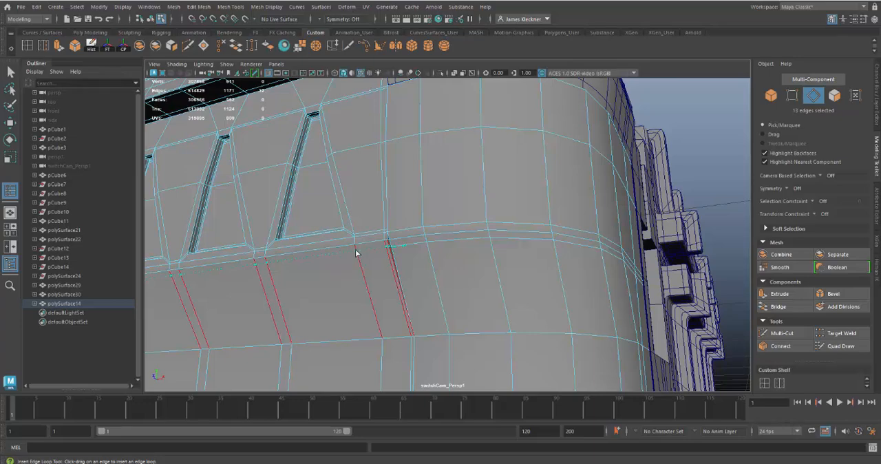
click(357, 254)
Step: Insert edge loops just above the lower bend, on the rounded corner and along the wall panel
alt+drag(429, 246, 472, 220)
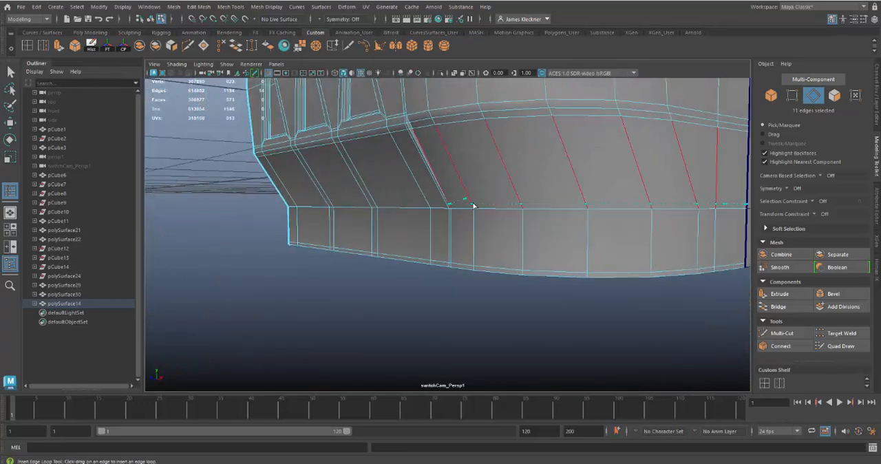
click(469, 206)
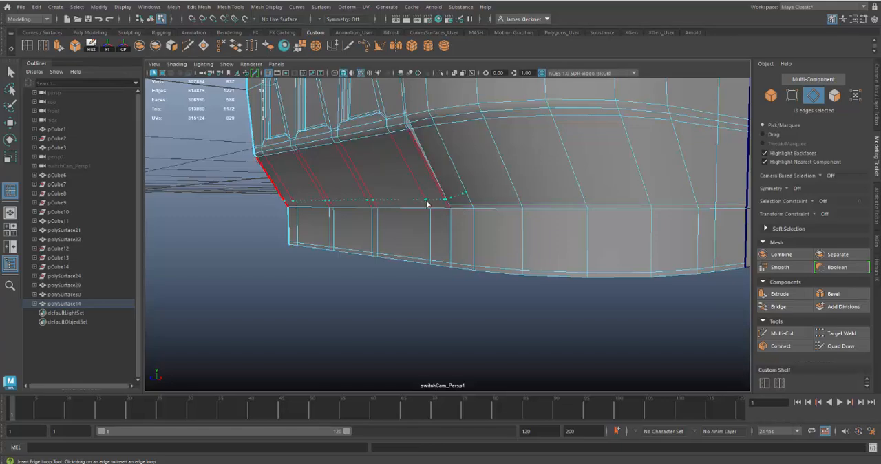
click(430, 203)
alt+middle_drag(431, 204, 487, 250)
alt+drag(487, 250, 499, 219)
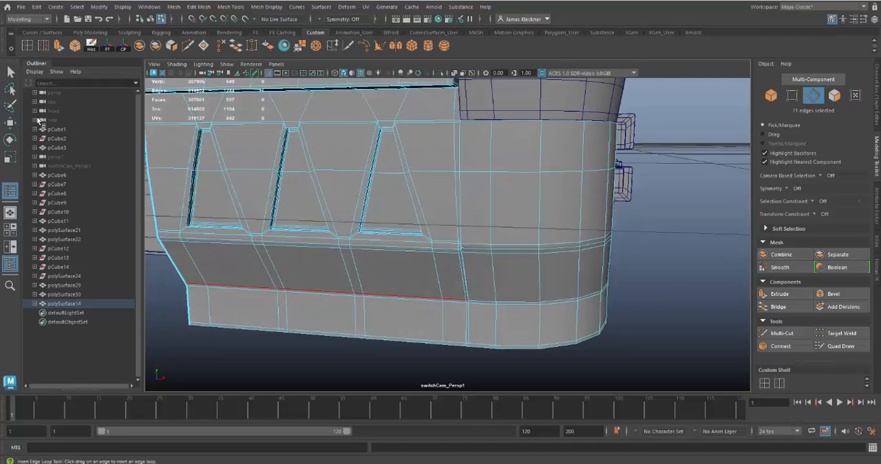
Step: Return to object selection, preview the combined mesh smoothed, and examine the seam between the wall panel and rounded corner
click(10, 71)
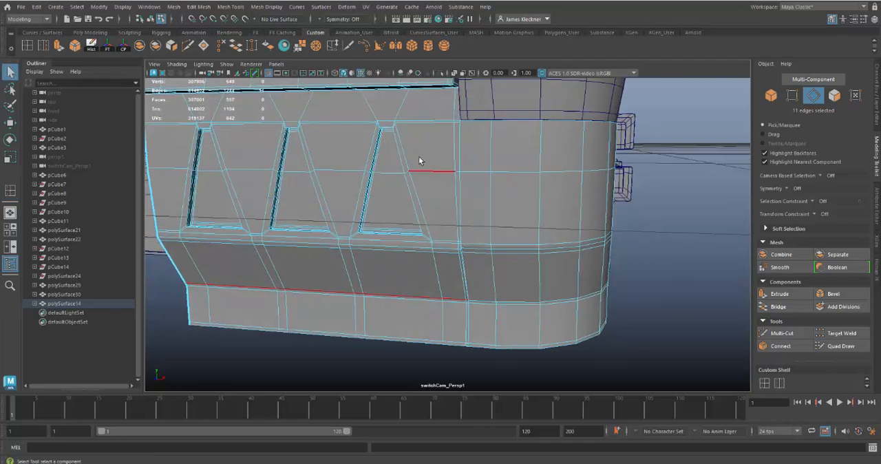
right_drag(420, 157, 441, 150)
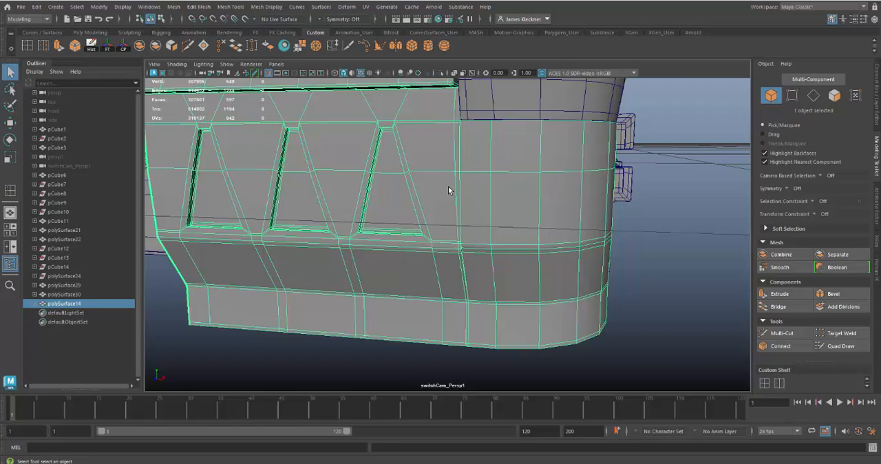
click(649, 300)
alt+drag(649, 300, 677, 277)
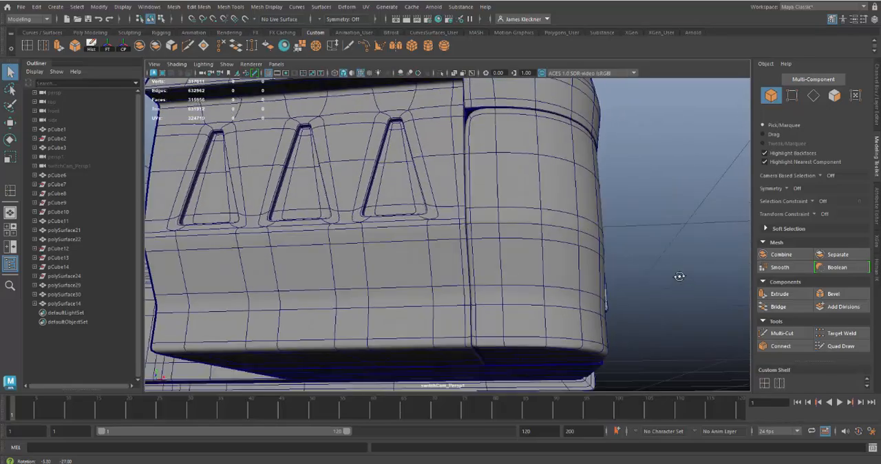
click(488, 206)
alt+drag(560, 234, 534, 249)
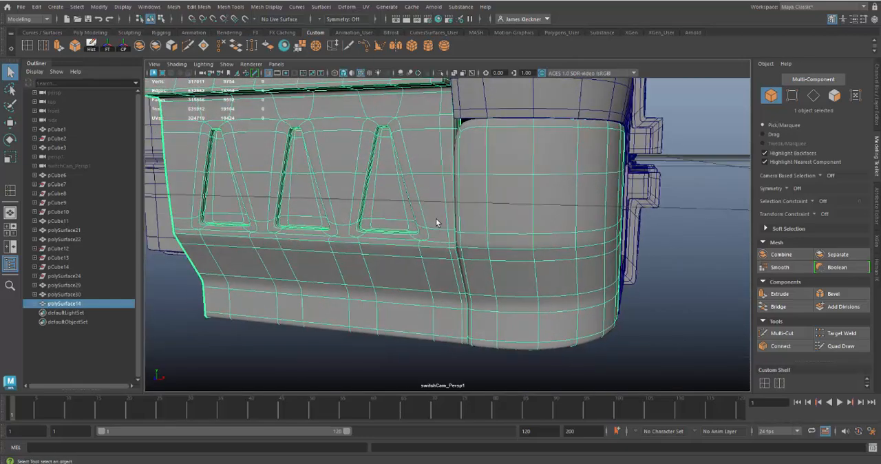
Step: Return the combined mesh to unsmoothed display, separate it into wall panel and corner piece, and select only the corner piece
key(1)
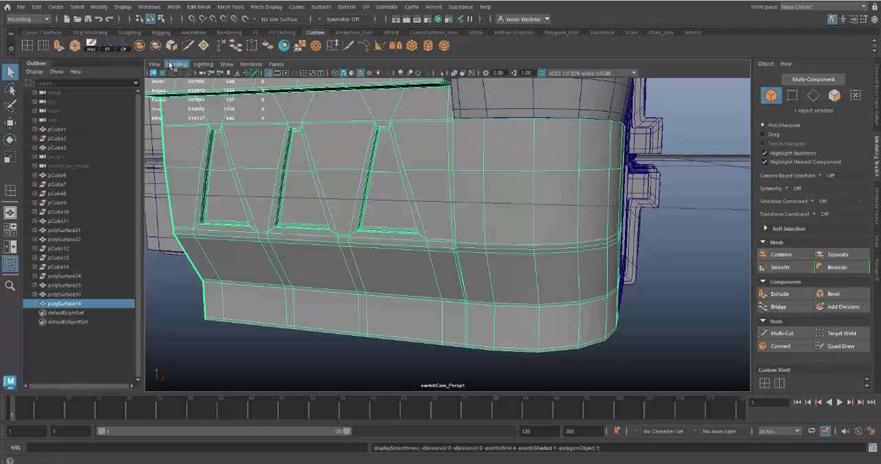
click(468, 238)
click(415, 237)
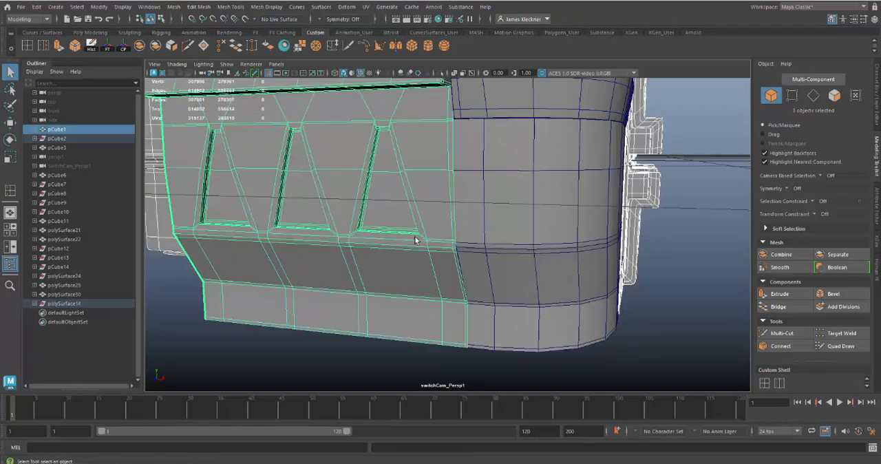
shift+click(486, 247)
alt+drag(515, 291, 502, 257)
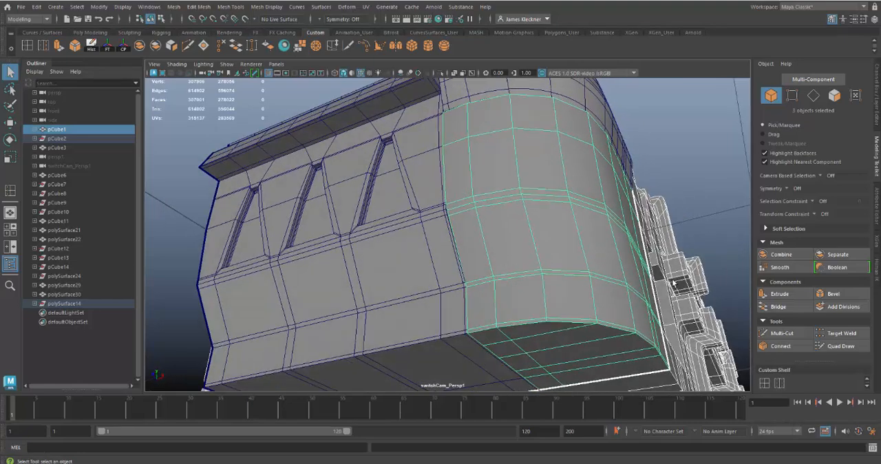
click(673, 283)
click(540, 273)
alt+drag(475, 239, 528, 248)
Step: Insert supporting edge loops on the corner piece close to its top edge, its seam with the wall panel, and its opposite vertical edge
click(28, 46)
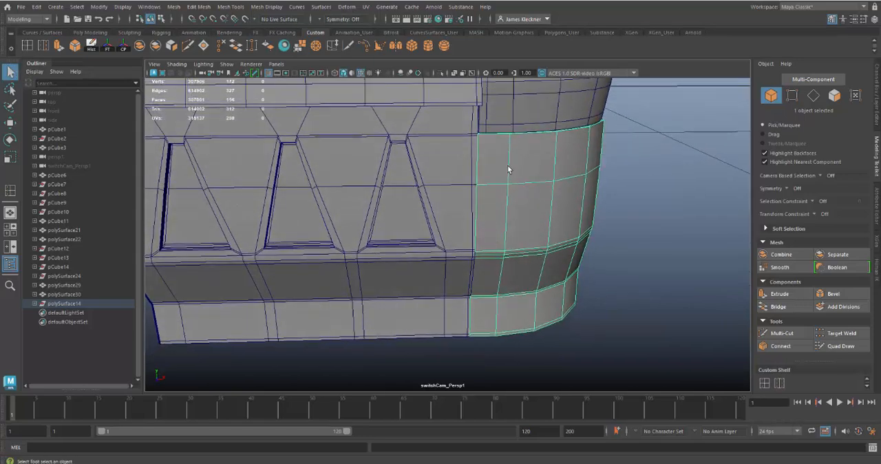
drag(488, 187, 480, 191)
alt+drag(497, 151, 444, 194)
alt+middle_drag(490, 292, 479, 234)
alt+right_drag(498, 305, 513, 324)
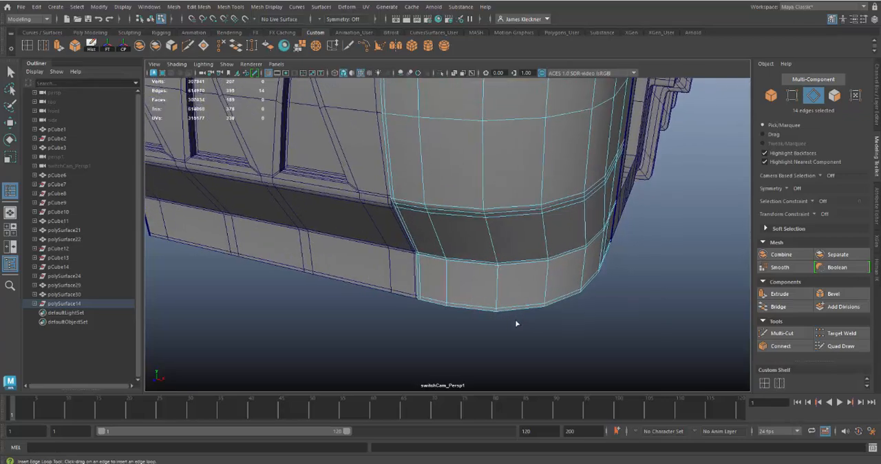
alt+middle_drag(517, 321, 434, 363)
alt+drag(606, 232, 484, 197)
alt+right_drag(482, 258, 408, 234)
alt+drag(407, 234, 449, 197)
Step: Turn on smooth display for the corner piece and the wall panel, and inspect their seam and lower edge
click(10, 72)
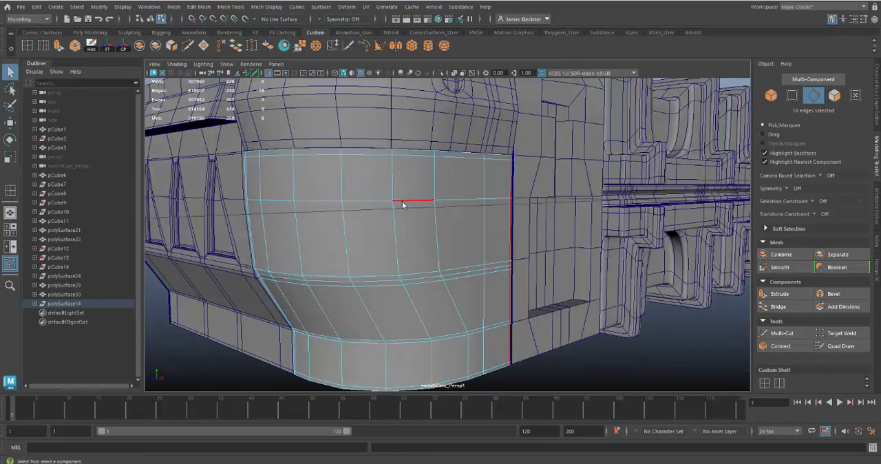
right_drag(402, 204, 402, 177)
key(3)
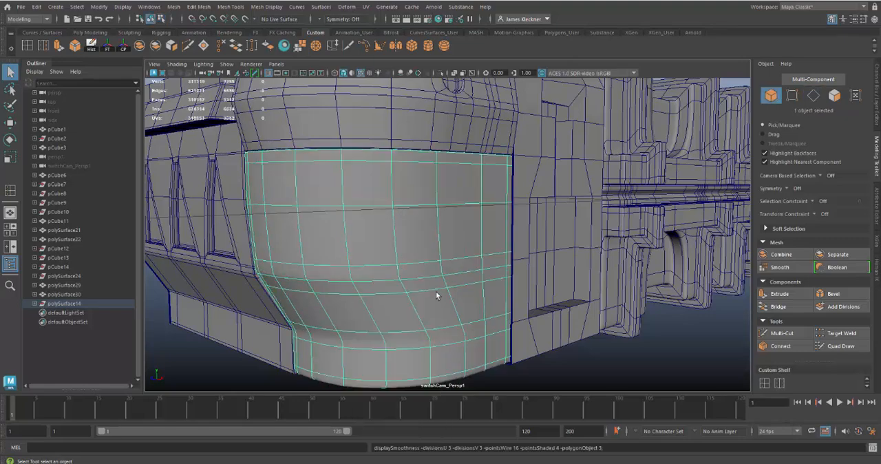
click(568, 365)
alt+drag(569, 361, 372, 243)
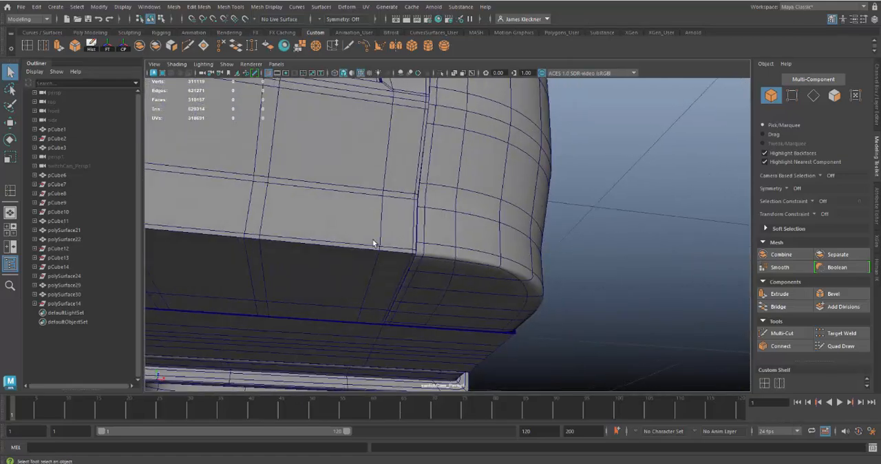
click(373, 244)
key(3)
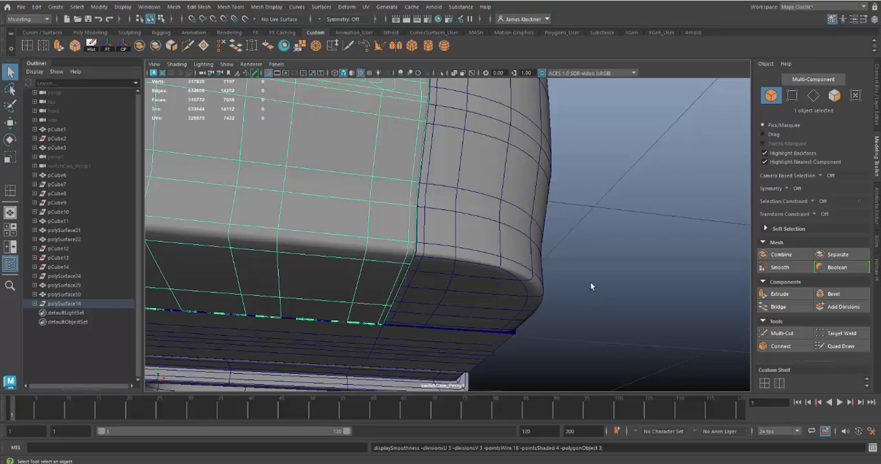
alt+drag(591, 287, 459, 260)
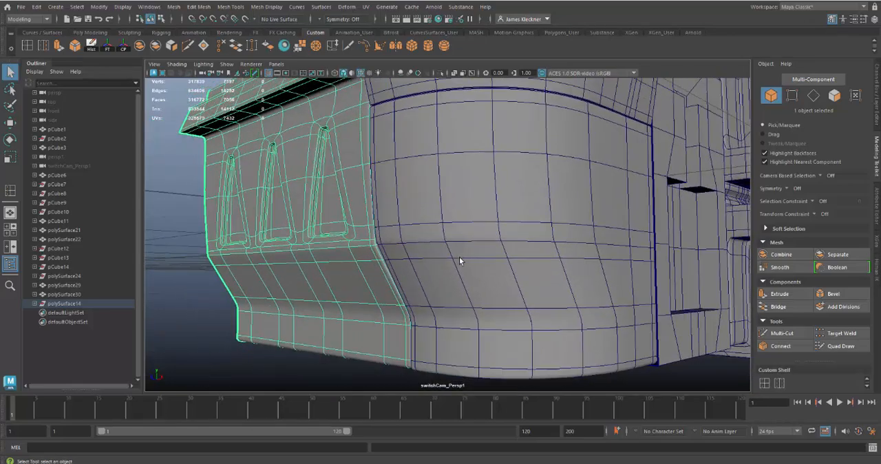
alt+right_drag(459, 259, 473, 316)
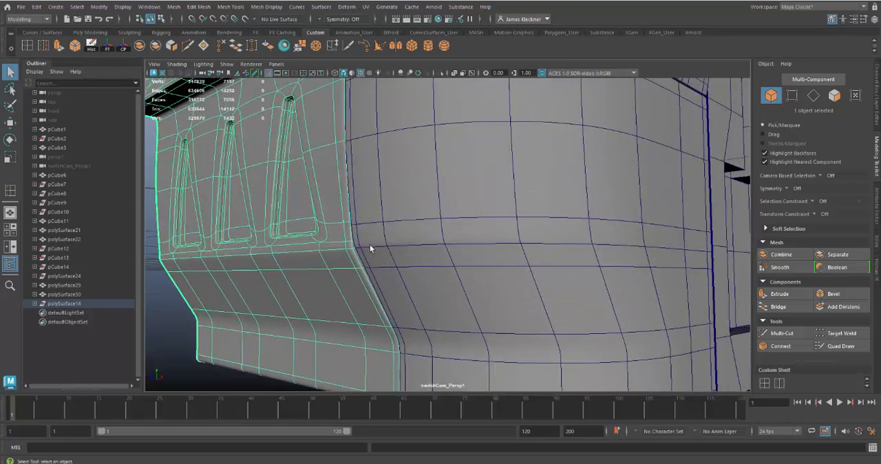
Step: Select the front eight edges of the corner piece's horizontal crease loop, excluding the remaining edges, and move them slightly outward along Z
mouse_move(369, 244)
right_down()
mouse_move(371, 207)
mouse_move(379, 234)
right_up()
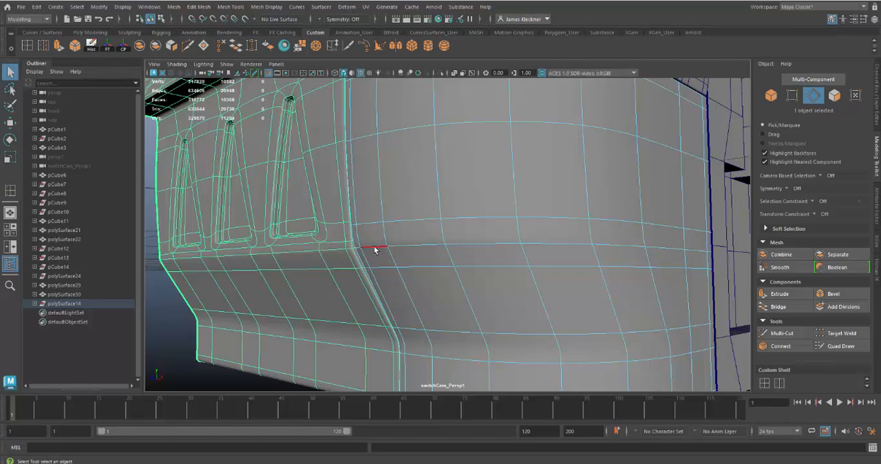
double_click(374, 247)
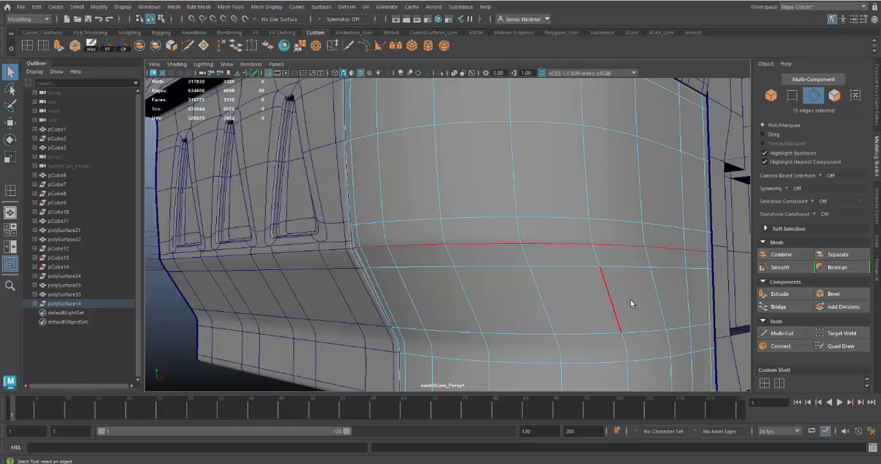
scroll(626, 213, down, 5)
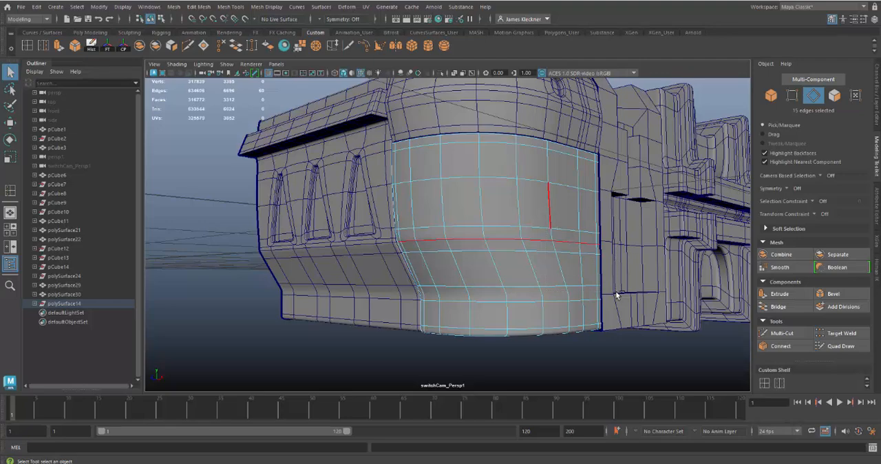
key(4)
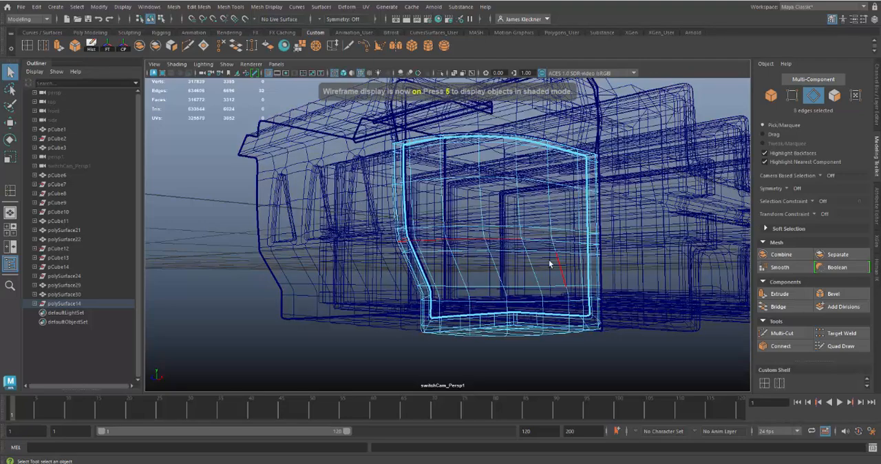
key(5)
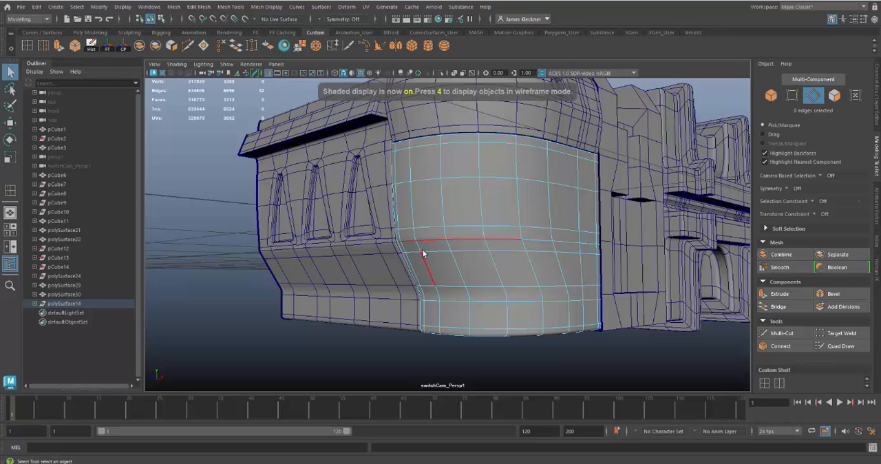
scroll(423, 253, up, 5)
key(w)
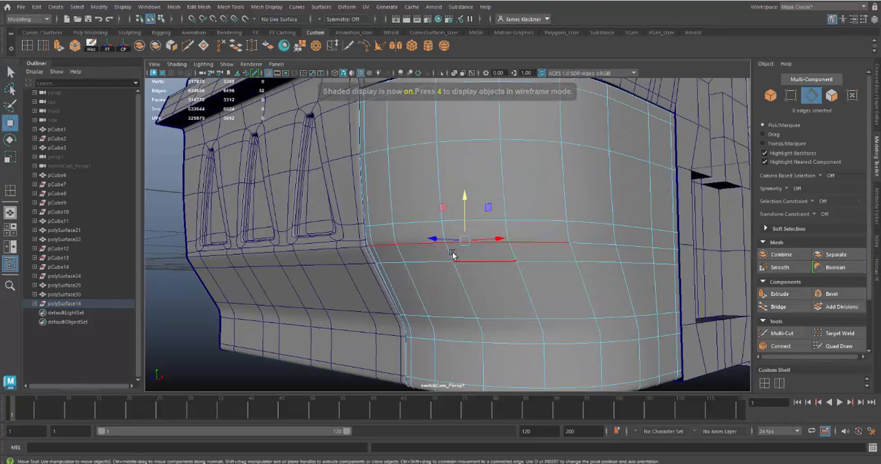
alt+drag(482, 275, 442, 218)
drag(399, 179, 394, 181)
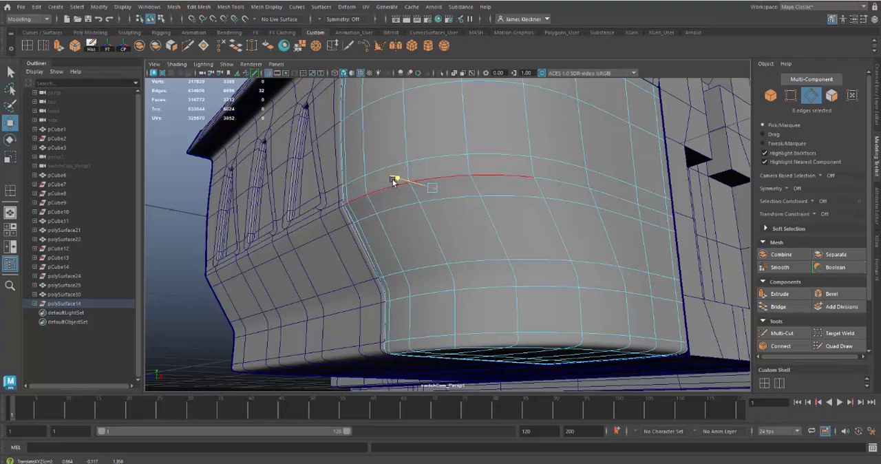
alt+drag(396, 231, 393, 236)
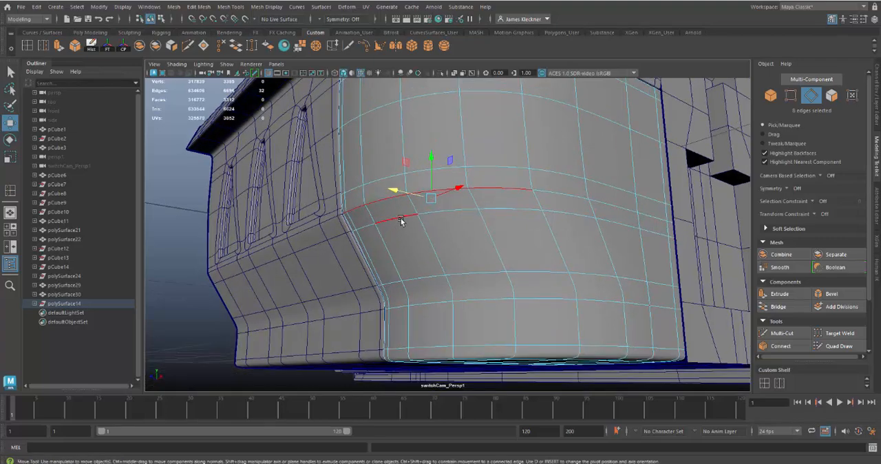
Step: Select the front eight edges of the supporting loop just below the crease and move them slightly outward along Z
double_click(401, 221)
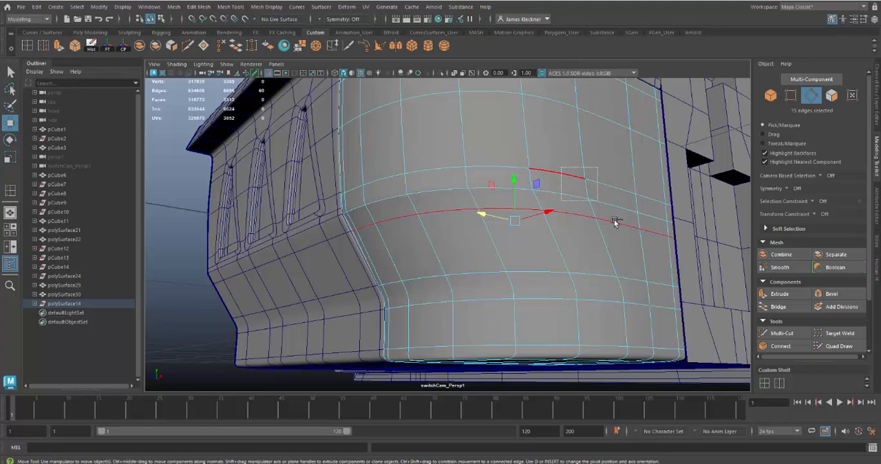
ctrl+drag(615, 222, 680, 279)
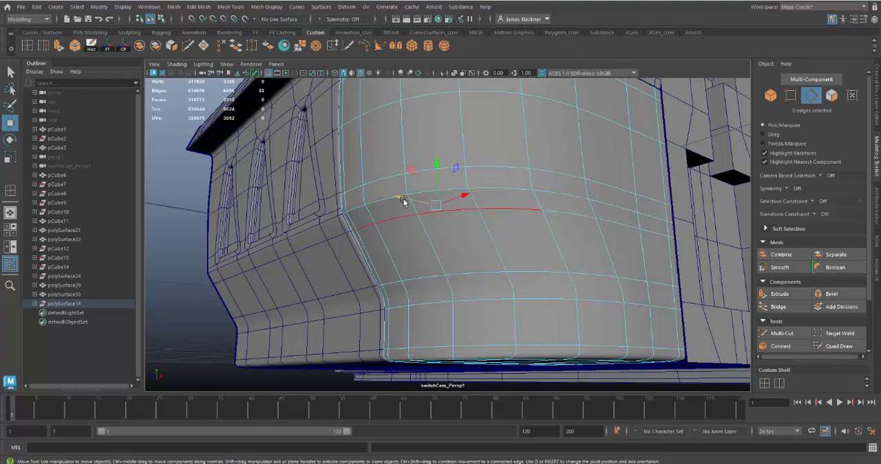
drag(403, 199, 381, 238)
Step: Return to object selection, deselect the corner piece, and examine its reshaped crease against the wall panel and surrounding structure
alt+drag(656, 271, 524, 234)
alt+drag(636, 227, 476, 234)
alt+right_drag(476, 233, 460, 165)
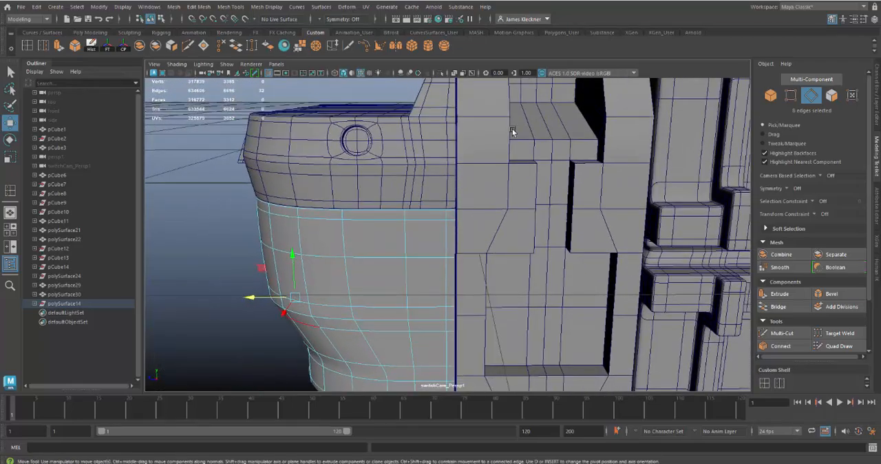
alt+drag(458, 238, 483, 237)
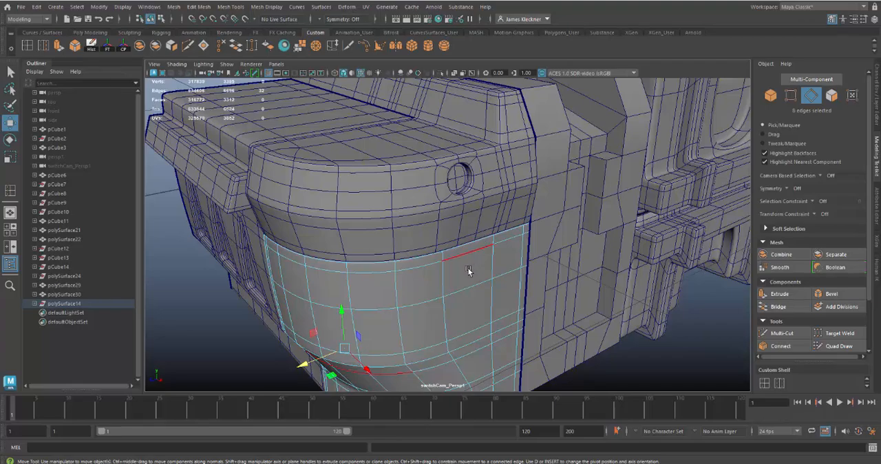
right_drag(468, 271, 516, 192)
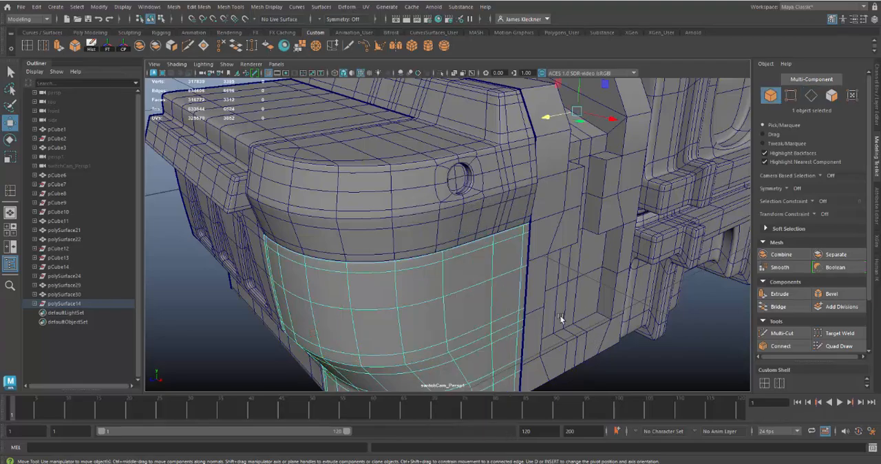
alt+right_drag(561, 318, 475, 283)
alt+drag(475, 282, 503, 251)
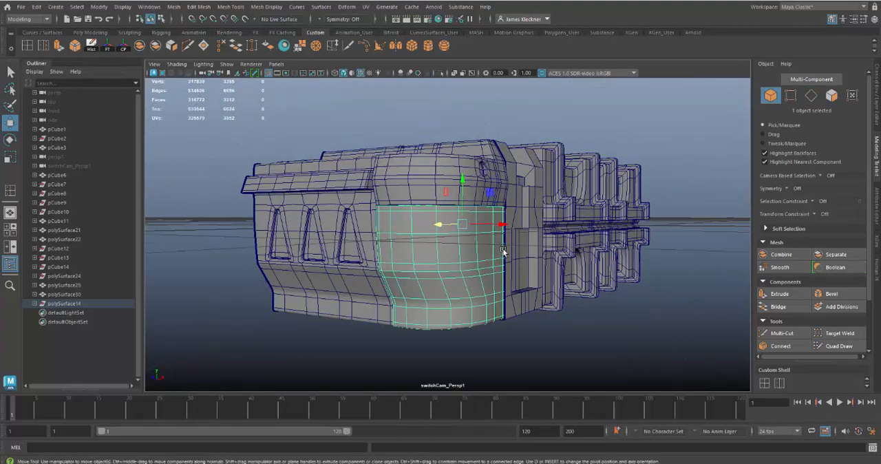
click(598, 326)
alt+drag(579, 315, 530, 345)
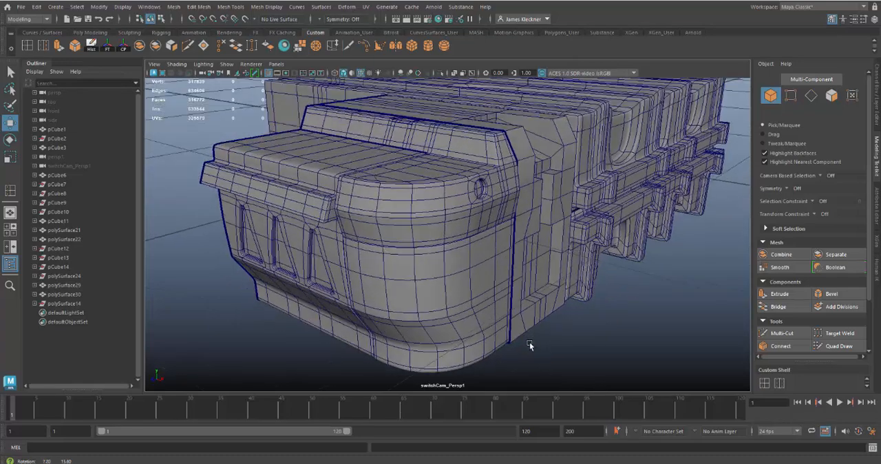
alt+drag(480, 280, 548, 331)
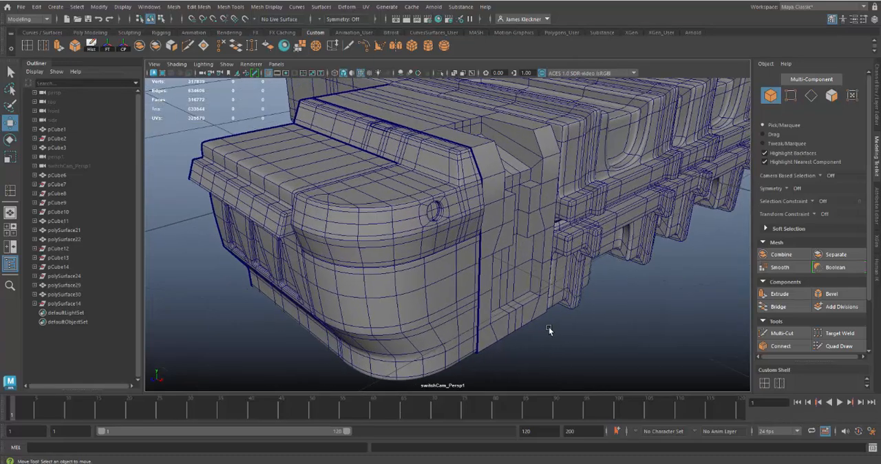